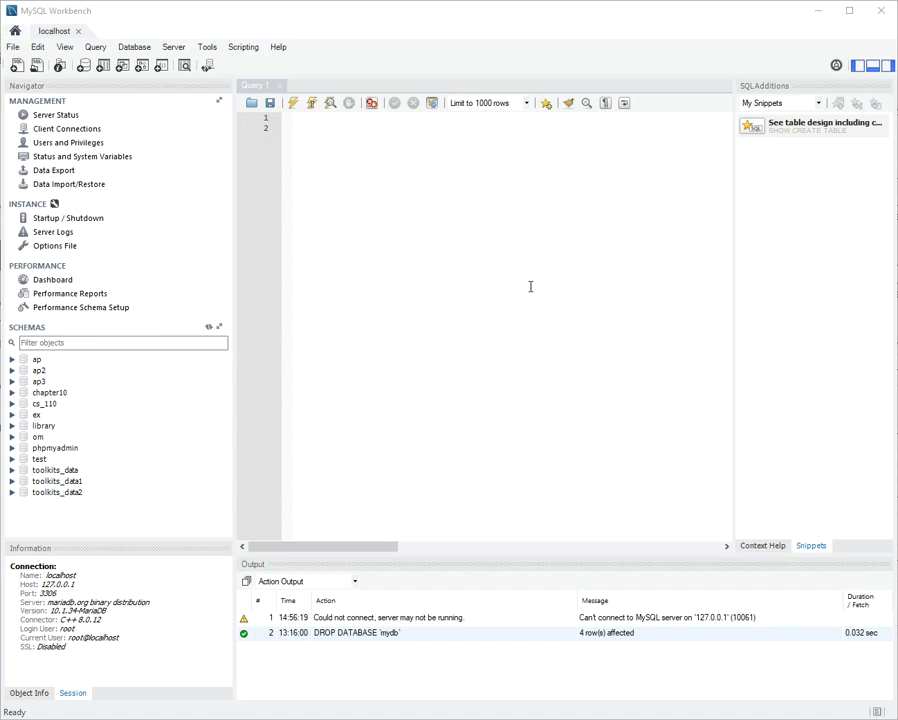
Create a new database model and add an EER diagram to it.
{"action": "left_click", "coordinate": [15, 50]}
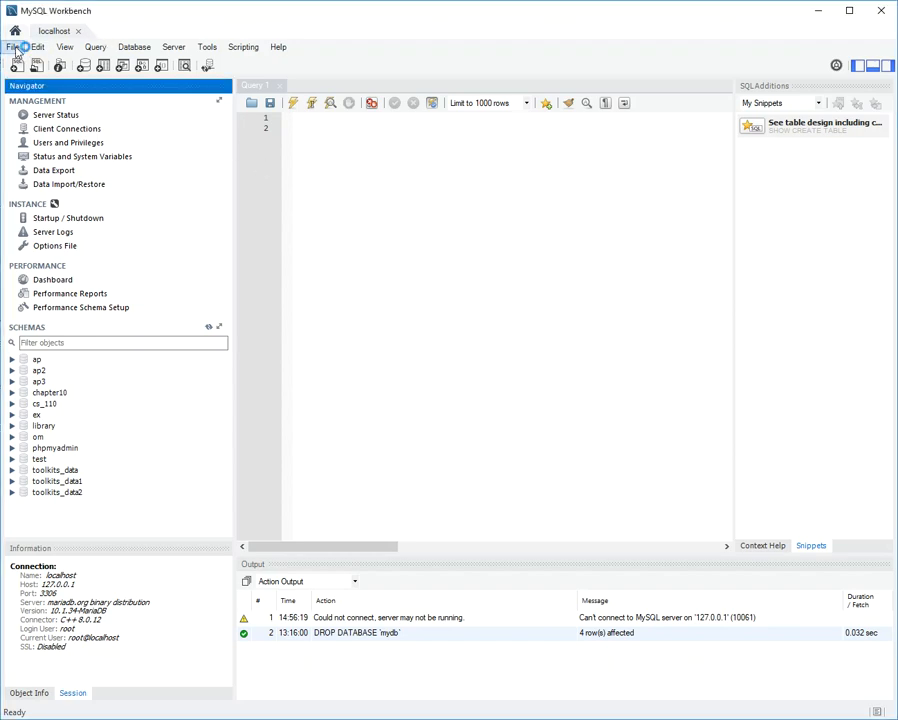
{"action": "left_click", "coordinate": [14, 49]}
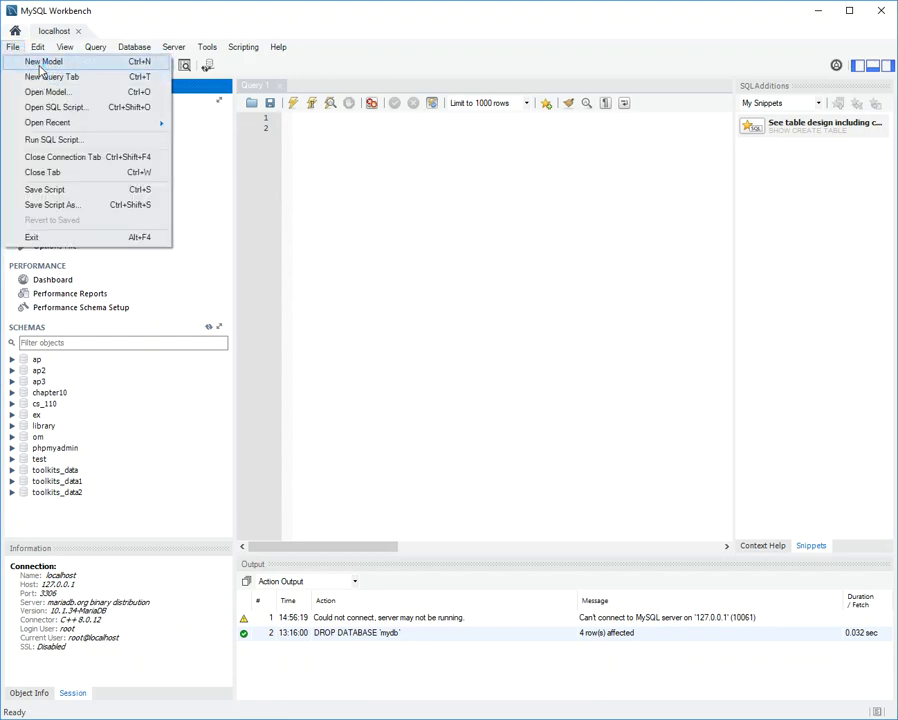
{"action": "left_click", "coordinate": [52, 61]}
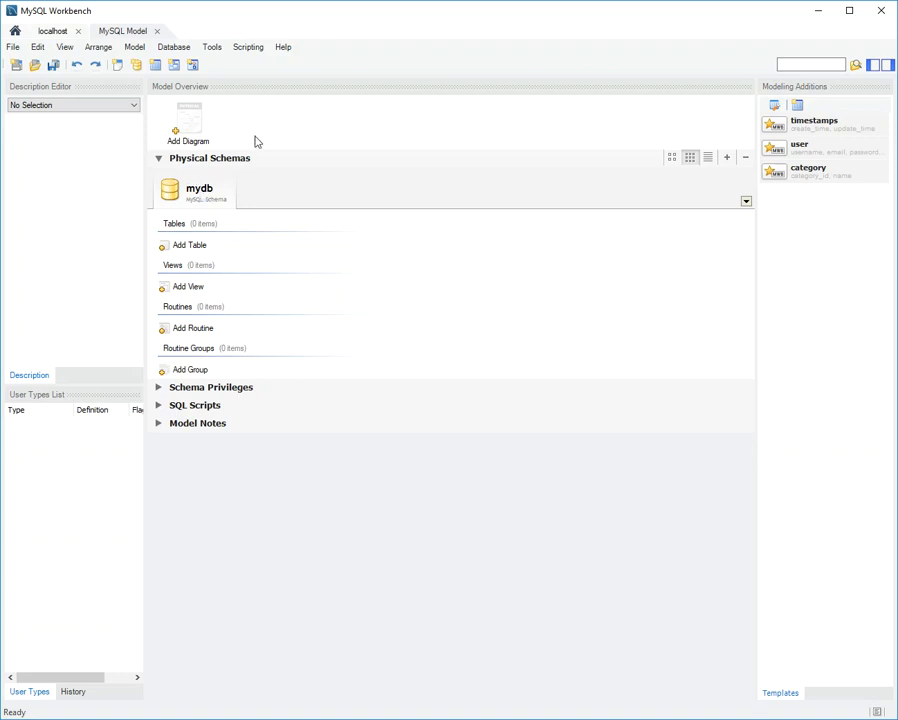
{"action": "double_click", "coordinate": [188, 130]}
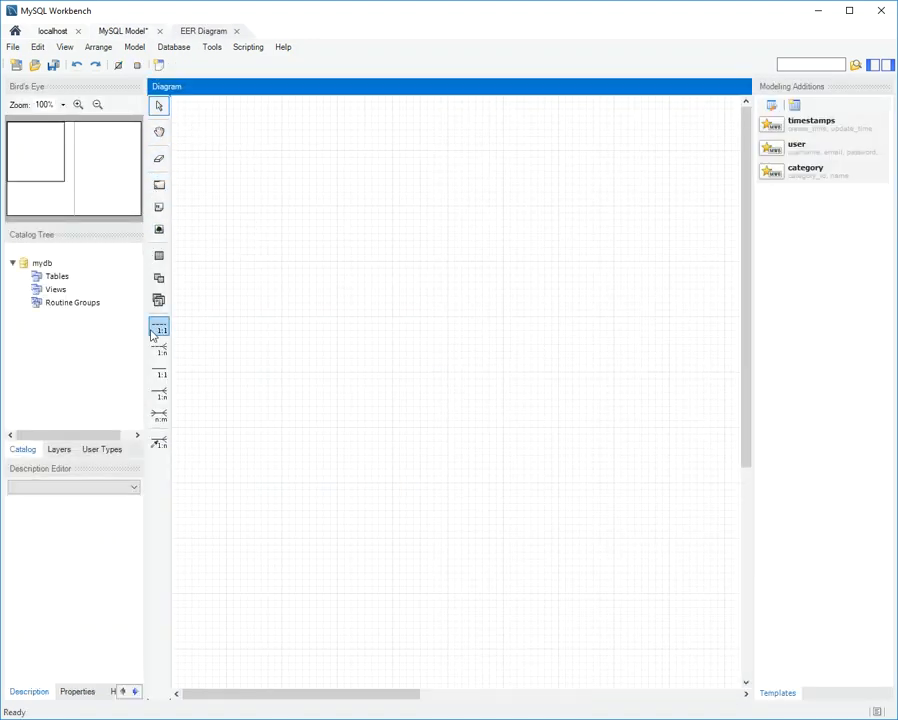
Place a new table in the upper-left area of the diagram and name it books.
{"action": "left_click", "coordinate": [159, 258]}
{"action": "left_click", "coordinate": [237, 211]}
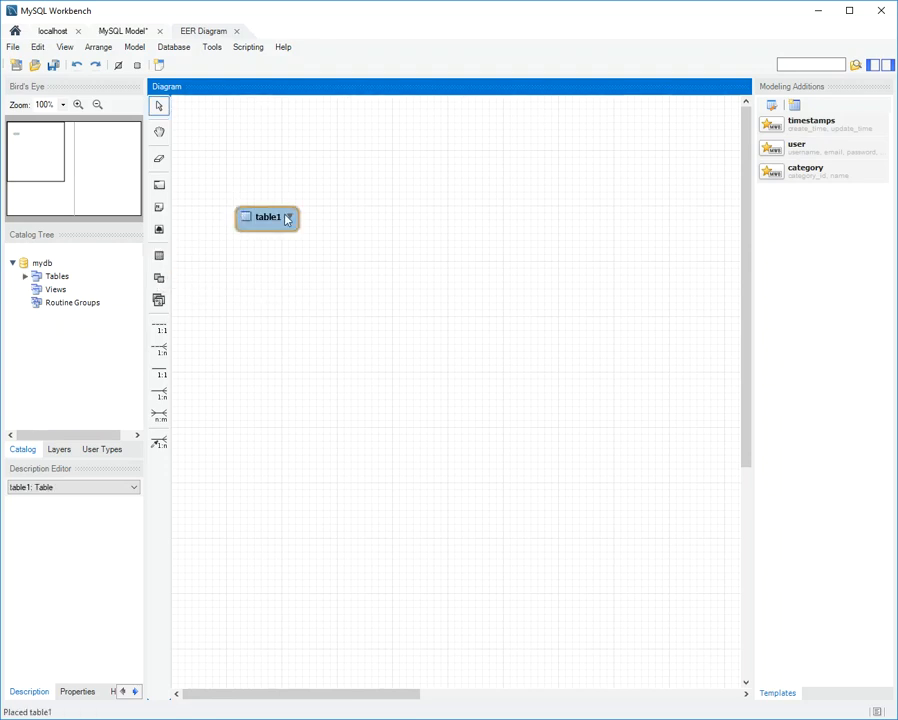
{"action": "right_click", "coordinate": [263, 219]}
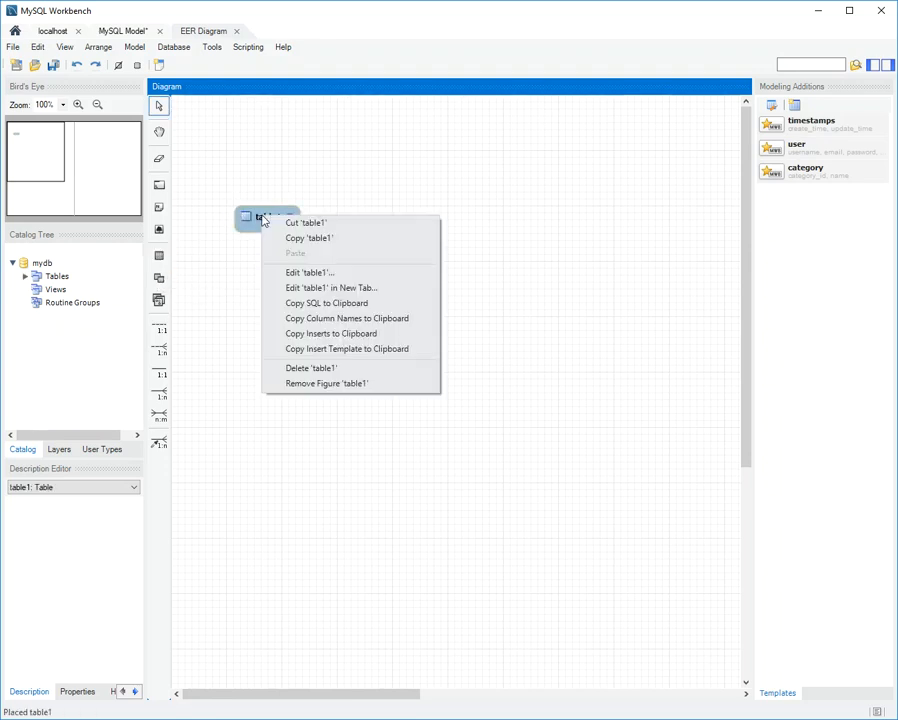
{"action": "left_click", "coordinate": [314, 273]}
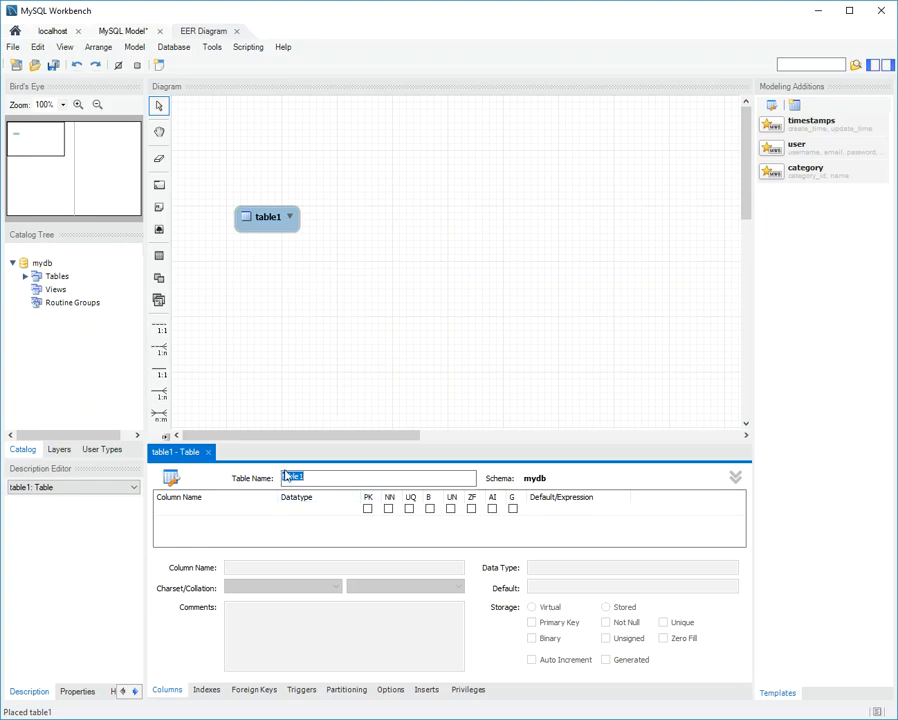
{"action": "type", "text": "books"}
Add an INT column books_id to the books table as primary key, not null, unique and auto-increment.
{"action": "left_click", "coordinate": [197, 514]}
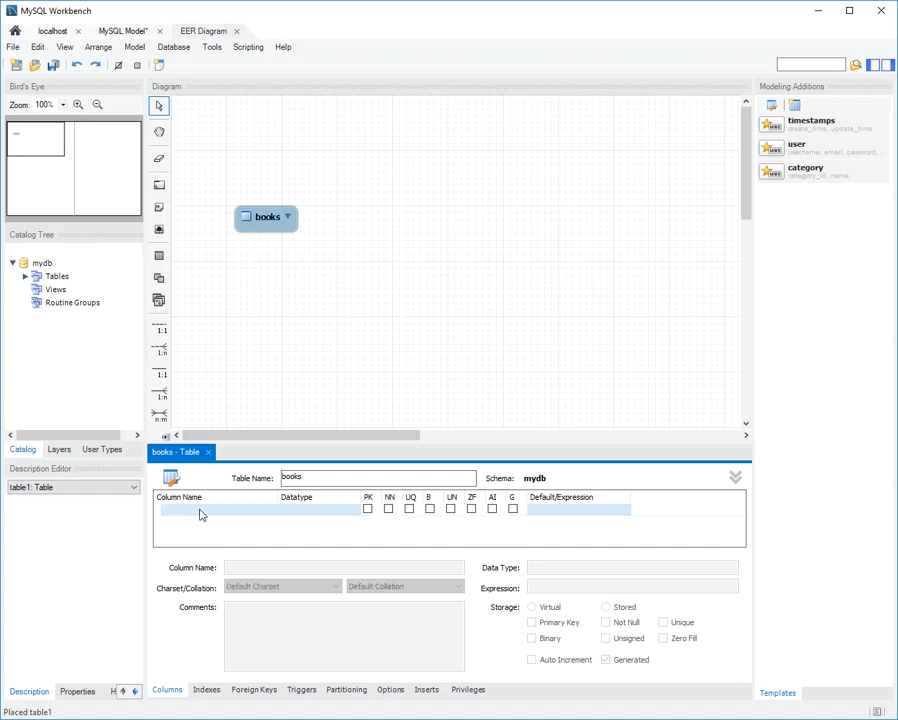
{"action": "left_click", "coordinate": [196, 514]}
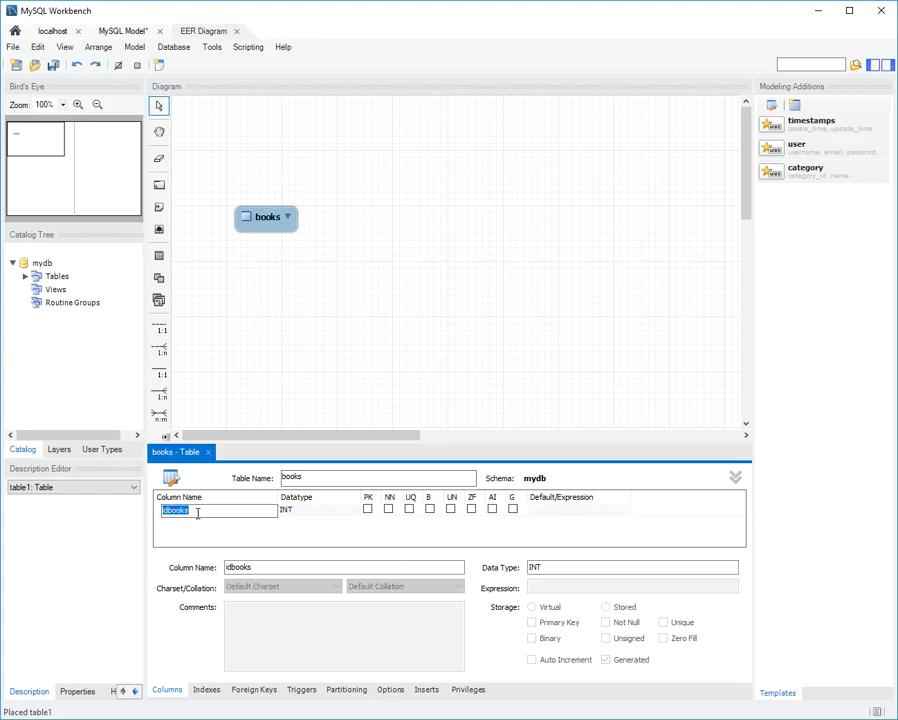
{"action": "type", "text": "books"}
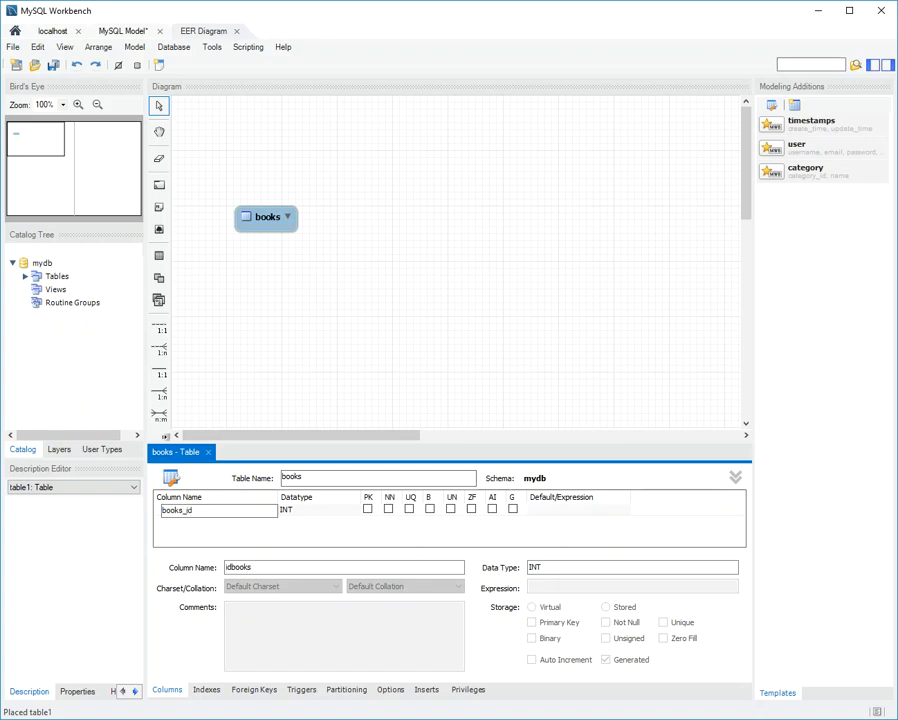
{"action": "left_click", "coordinate": [367, 509]}
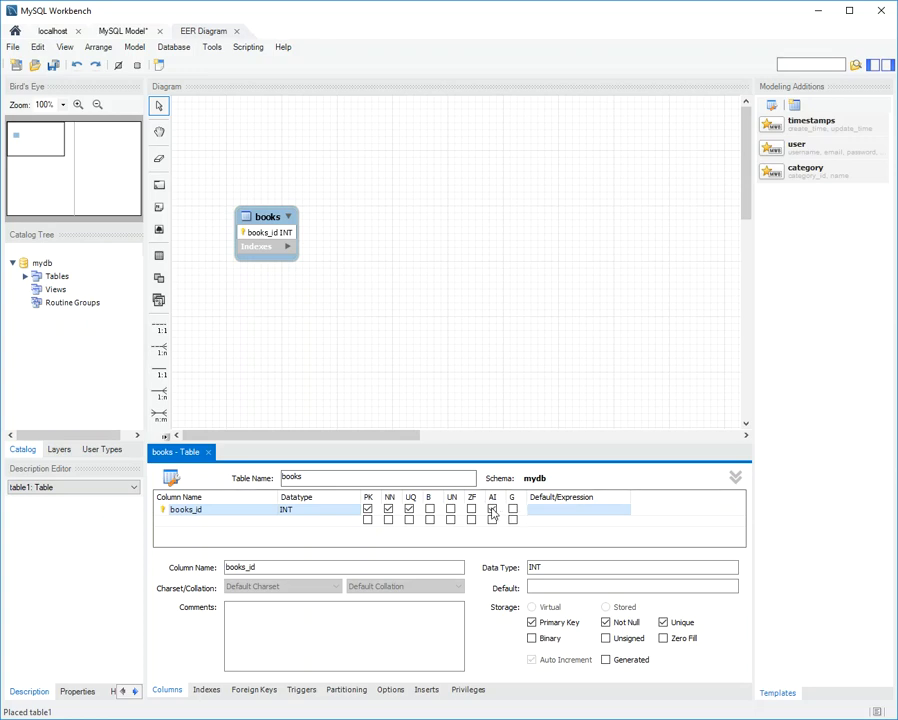
Add a VARCHAR(45) column title to the books table and make it not null.
{"action": "left_click", "coordinate": [224, 520]}
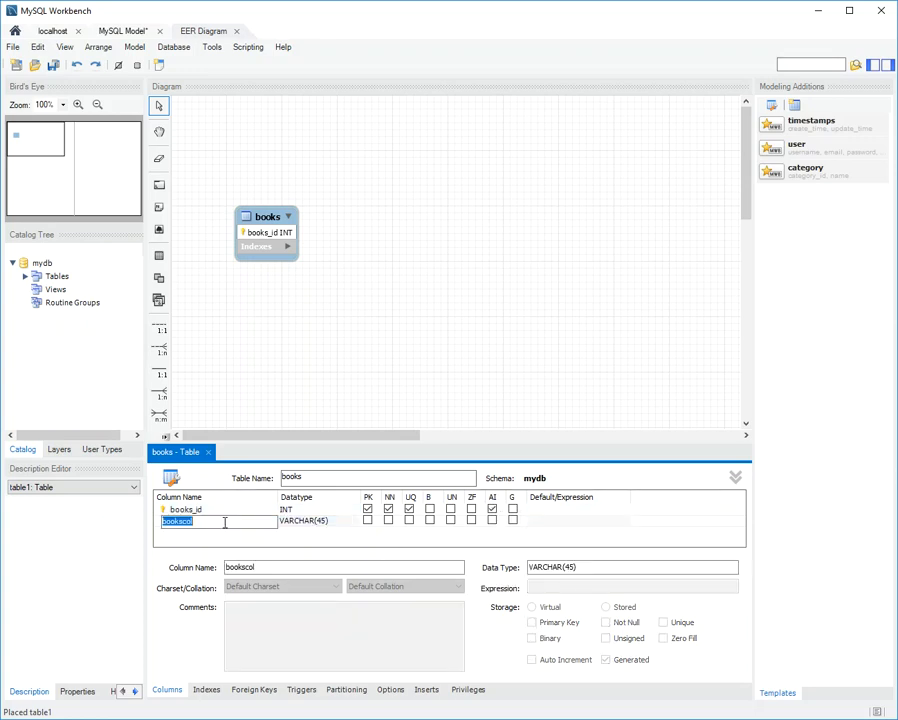
{"action": "type", "text": "s"}
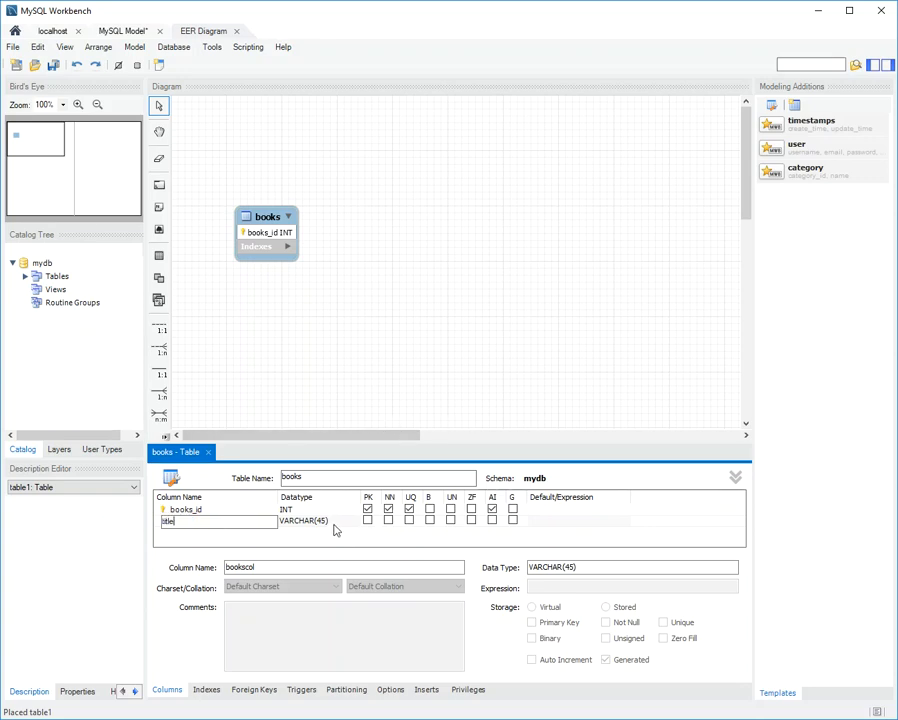
{"action": "key", "text": "Return"}
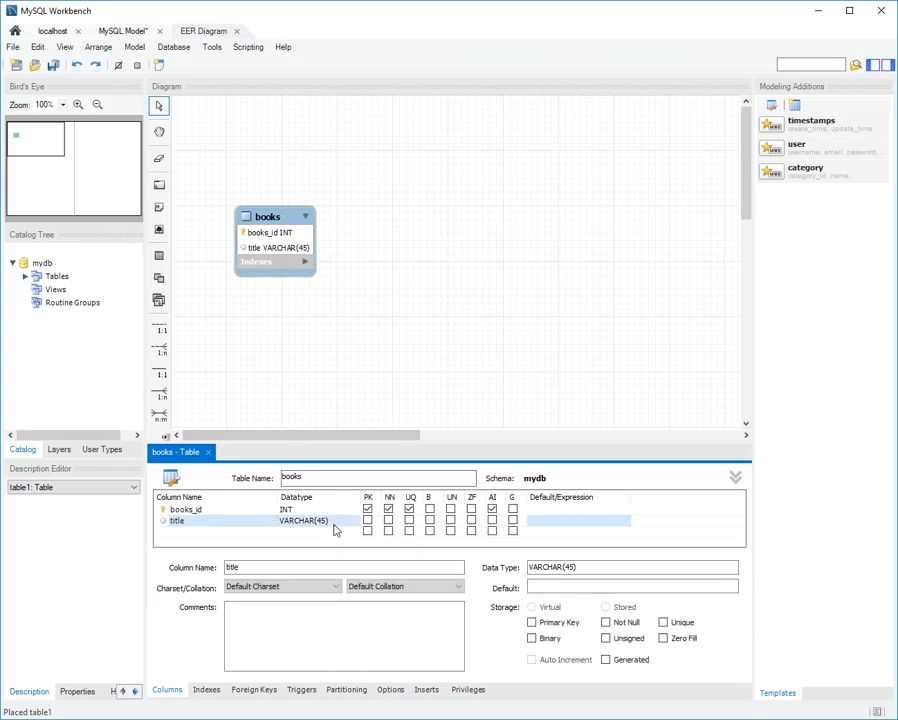
{"action": "left_click", "coordinate": [388, 520]}
Place a second table well to the right of books and name it authors.
{"action": "left_click", "coordinate": [159, 258]}
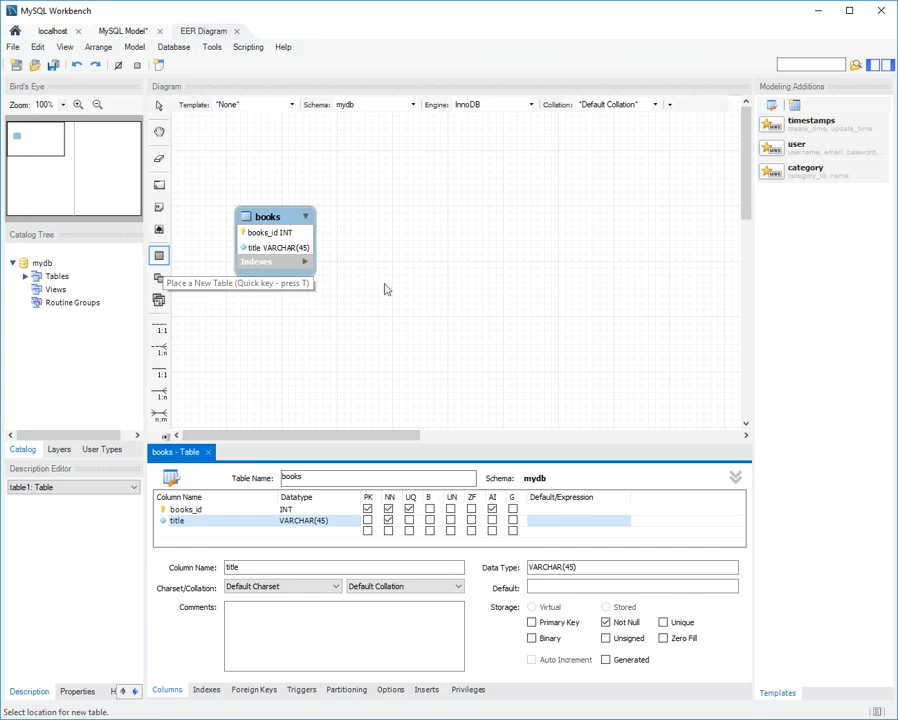
{"action": "left_click", "coordinate": [547, 225]}
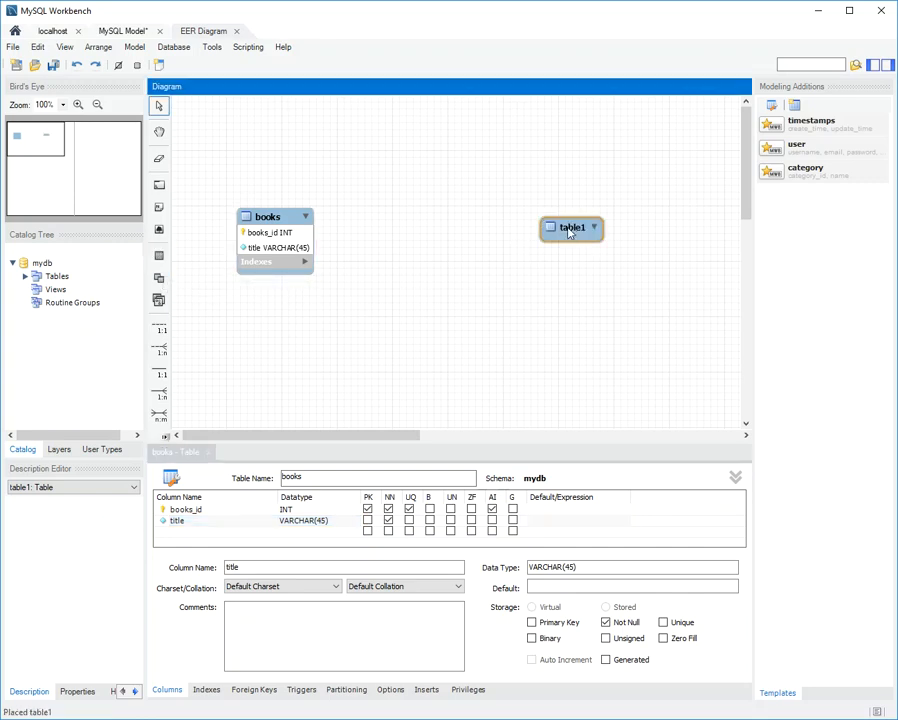
{"action": "right_click", "coordinate": [569, 232]}
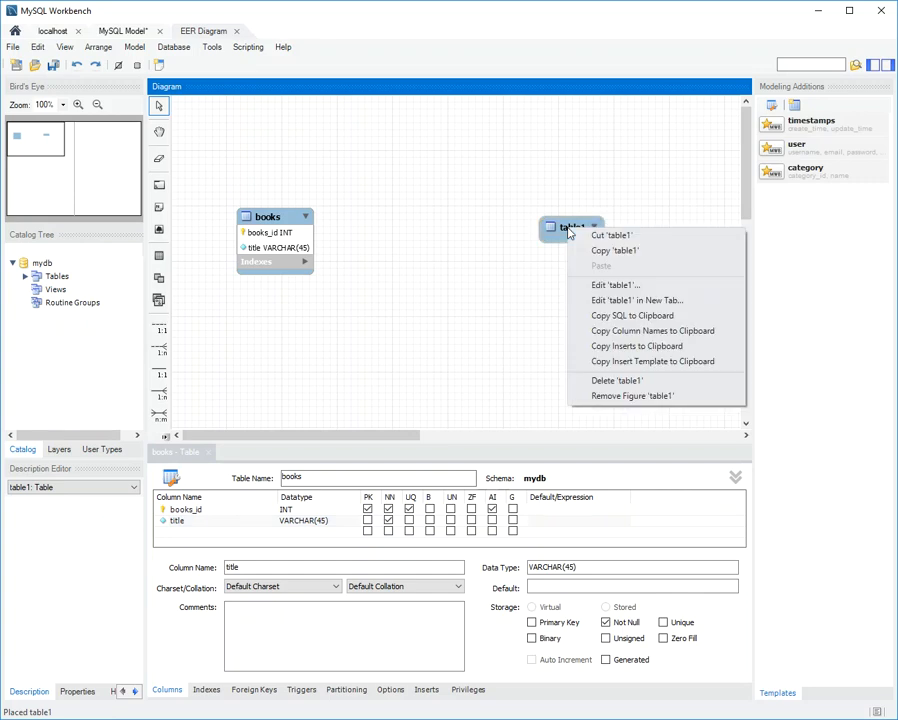
{"action": "left_click", "coordinate": [613, 285]}
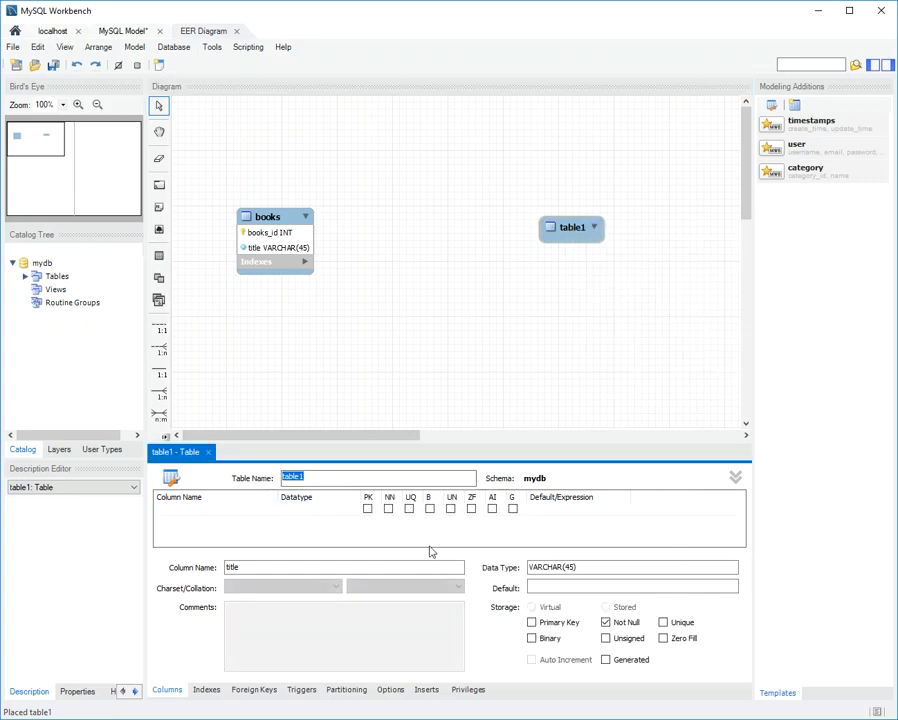
{"action": "type", "text": "authors"}
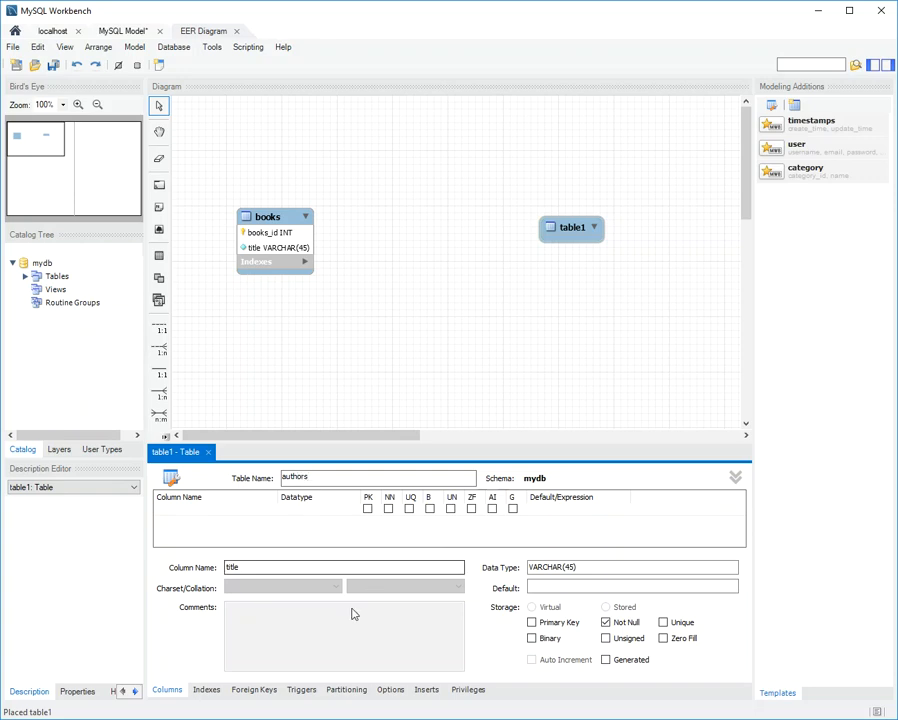
Add an INT column author_id to the authors table as primary key, not null, unique and auto-increment.
{"action": "left_click", "coordinate": [224, 510]}
{"action": "left_click", "coordinate": [211, 511]}
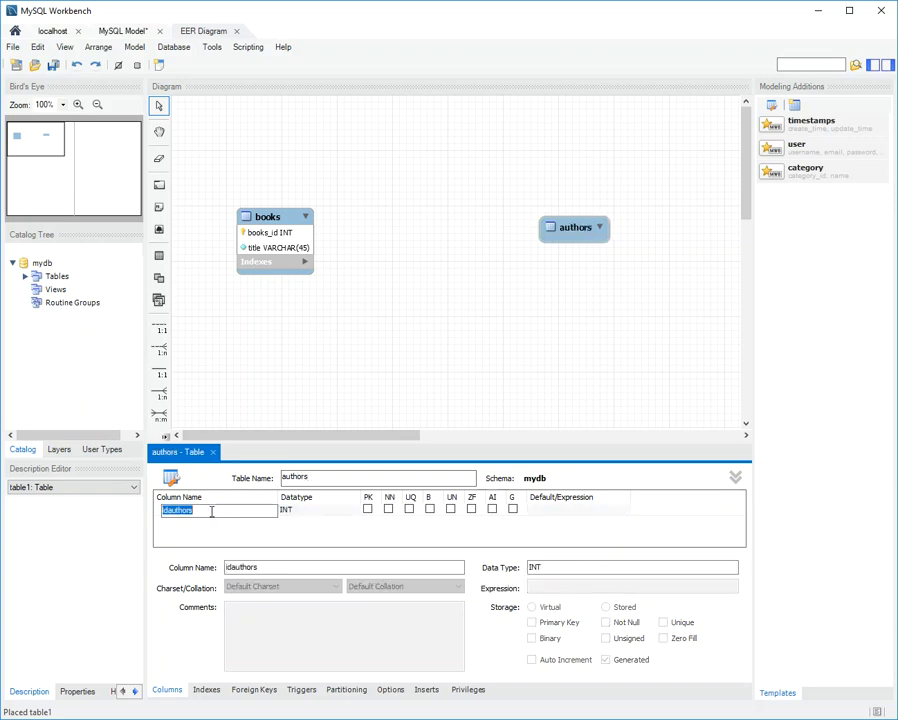
{"action": "type", "text": "author_id"}
{"action": "left_click", "coordinate": [367, 510]}
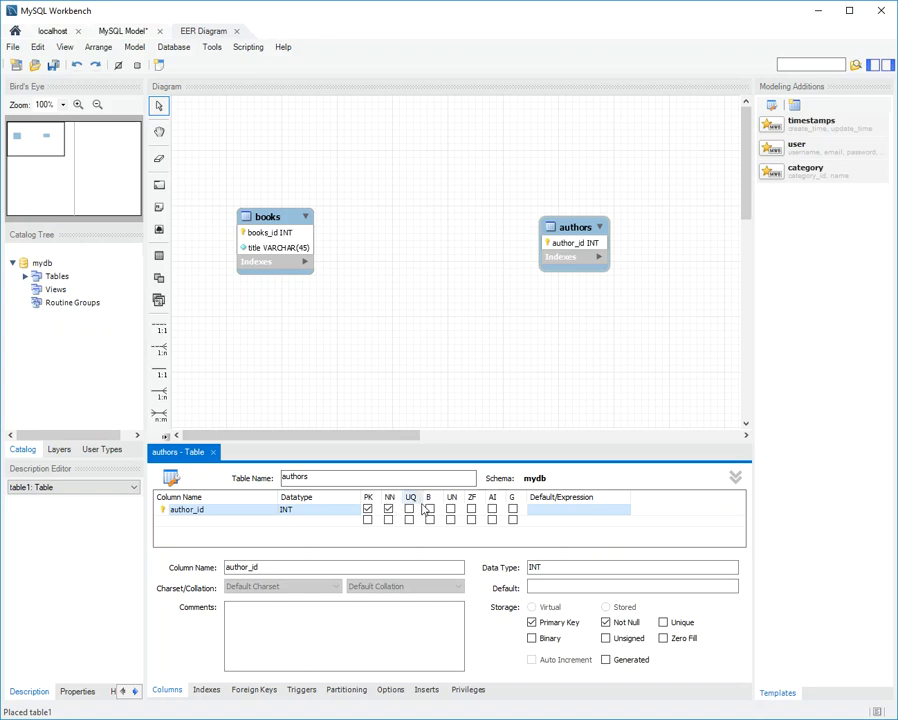
{"action": "left_click", "coordinate": [409, 509]}
{"action": "left_click", "coordinate": [492, 509]}
Add a VARCHAR(45) column first_name to the authors table and make it not null.
{"action": "left_click", "coordinate": [209, 527]}
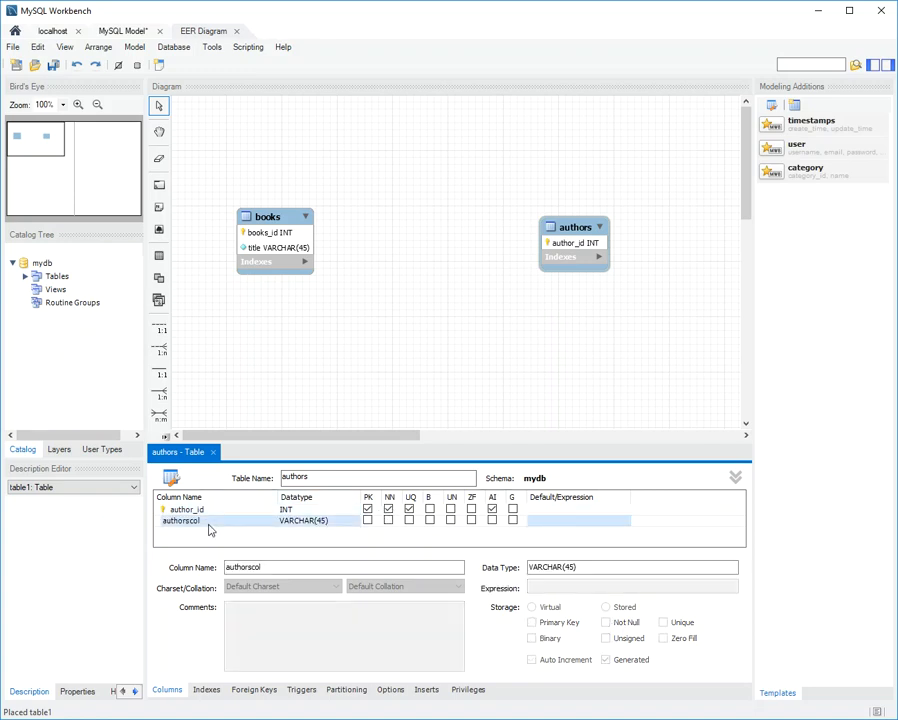
{"action": "left_click", "coordinate": [210, 521]}
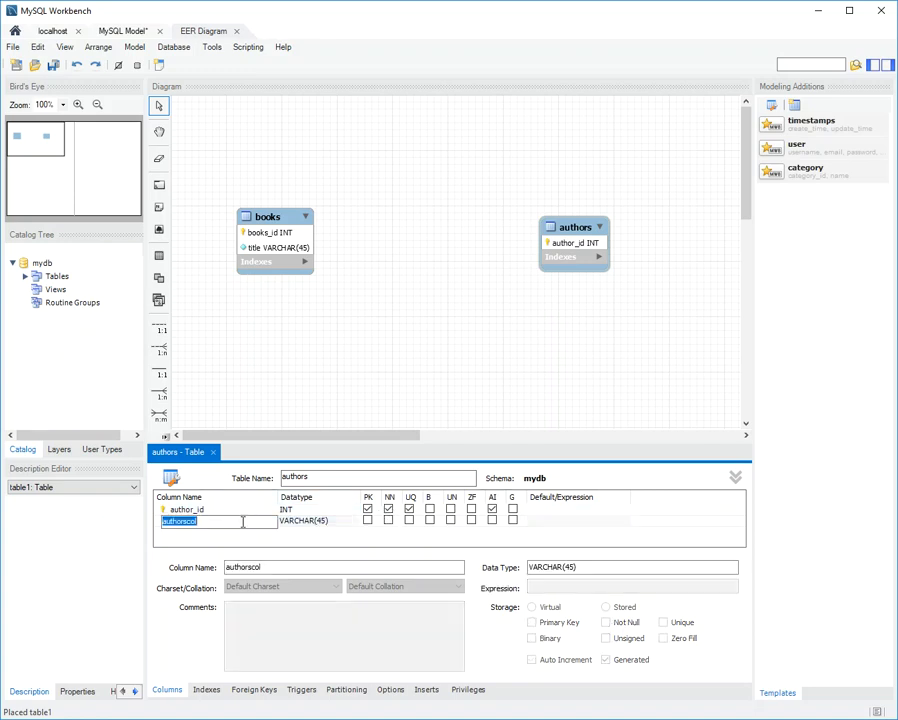
{"action": "type", "text": "au"}
{"action": "key", "text": "BackSpace"}
{"action": "key", "text": "BackSpace"}
{"action": "type", "text": "first_name"}
{"action": "left_click", "coordinate": [484, 535]}
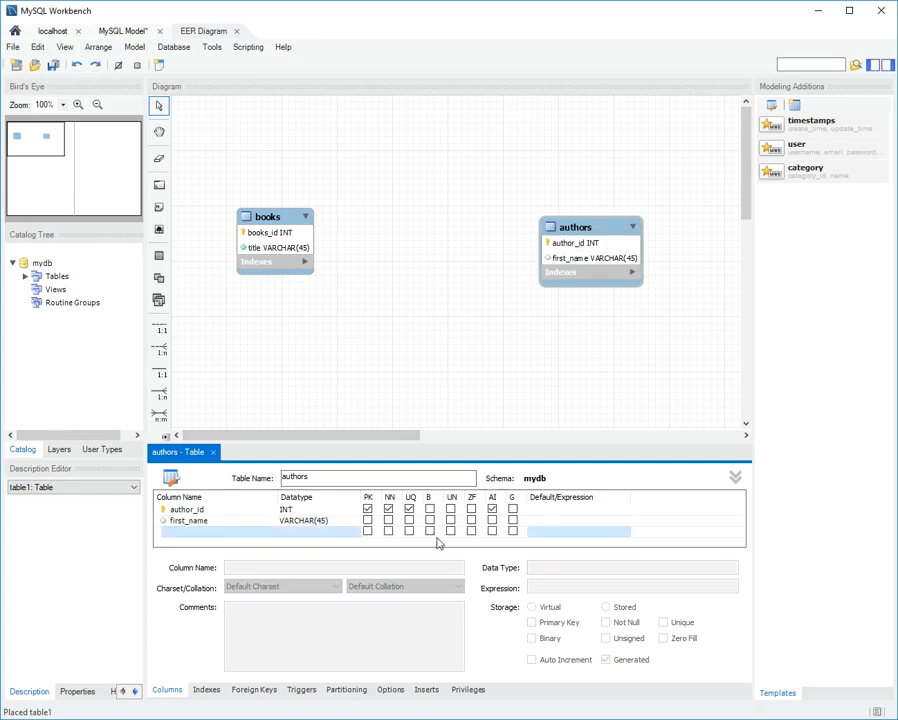
{"action": "left_click", "coordinate": [296, 533]}
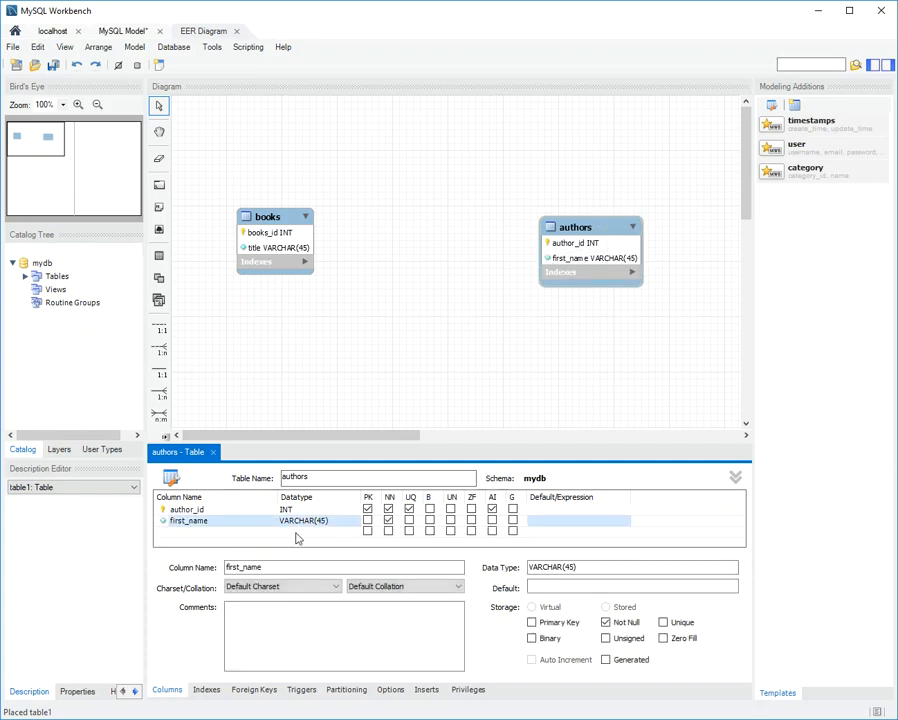
Add a VARCHAR(45) column last_name to the authors table and make it not null.
{"action": "double_click", "coordinate": [231, 532]}
{"action": "key", "text": "BackSpace"}
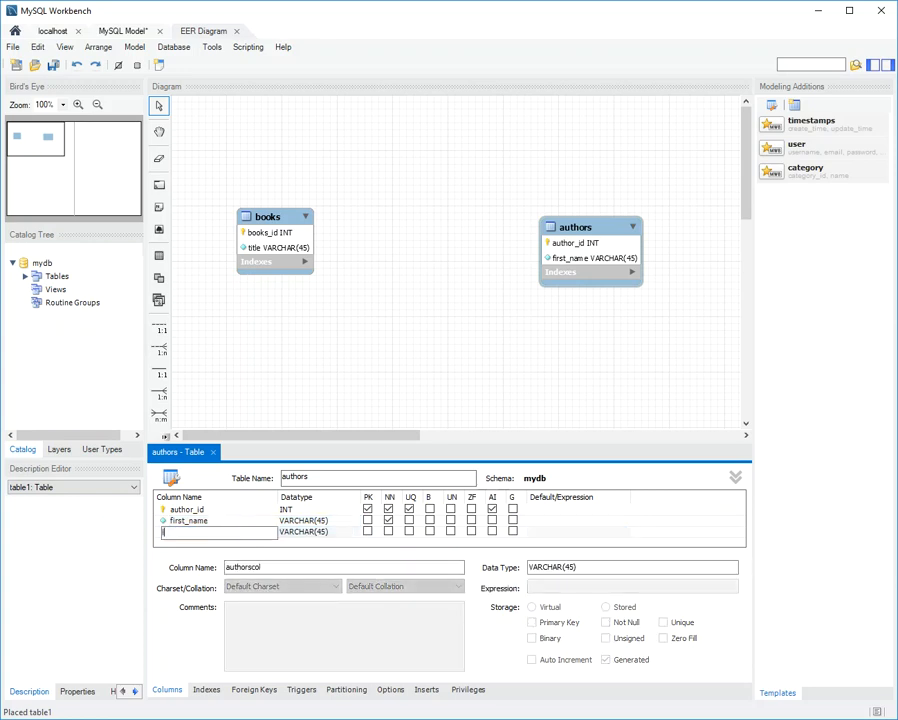
{"action": "type", "text": "last_name"}
{"action": "left_click", "coordinate": [388, 532]}
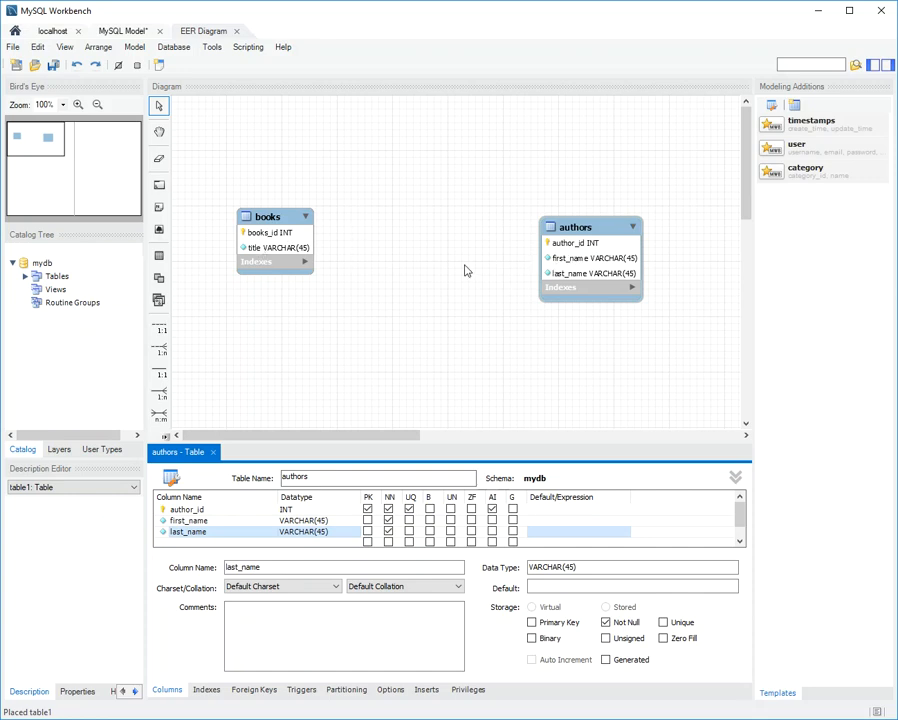
Place a third table between books and authors and name it books_authors.
{"action": "left_click", "coordinate": [157, 259]}
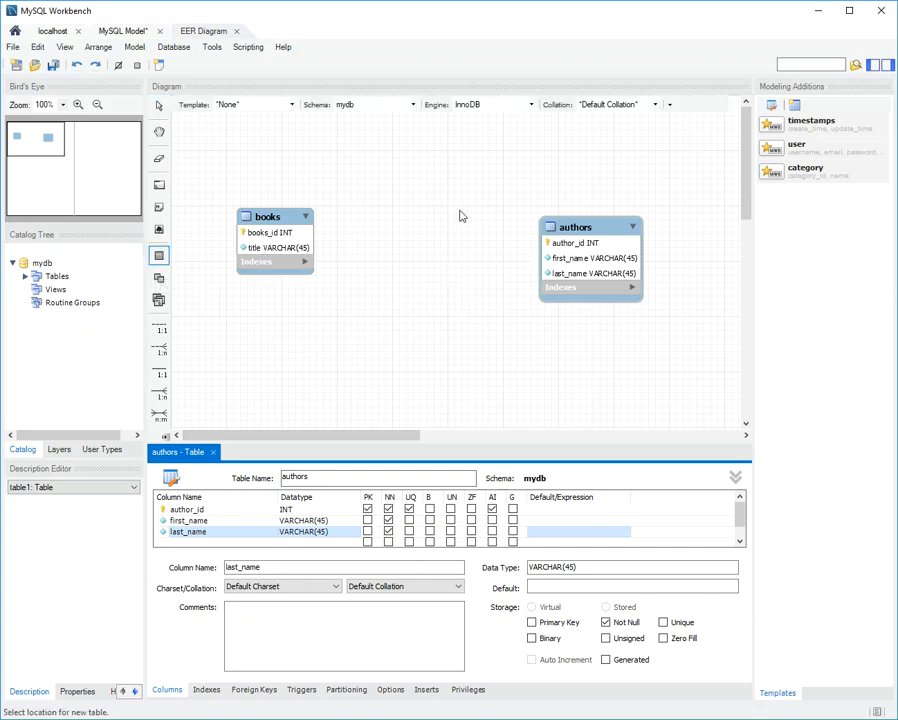
{"action": "left_click", "coordinate": [390, 228]}
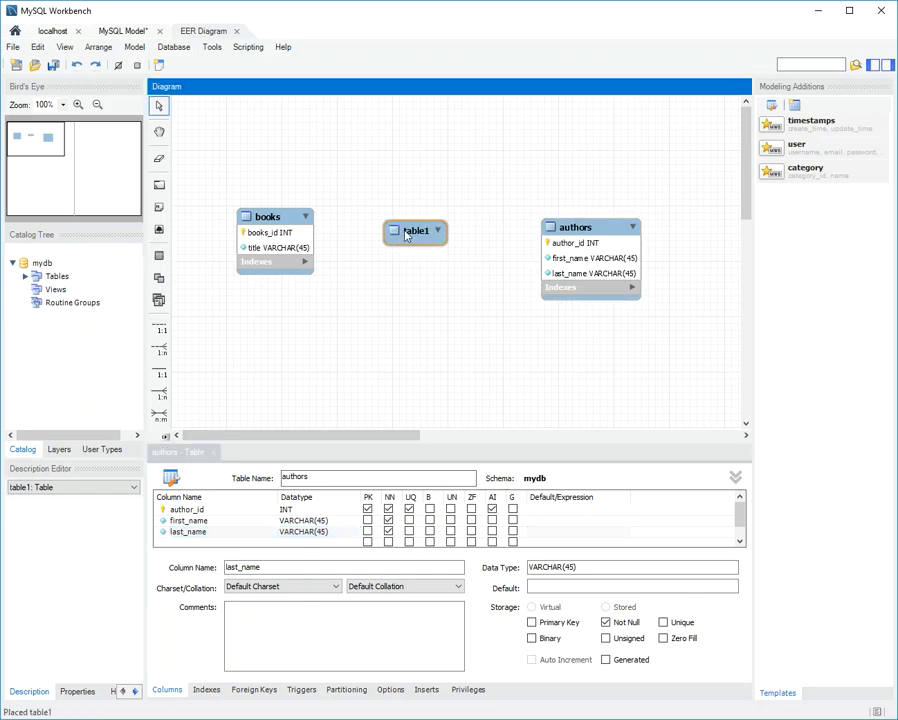
{"action": "right_click", "coordinate": [404, 231]}
{"action": "left_click", "coordinate": [478, 288]}
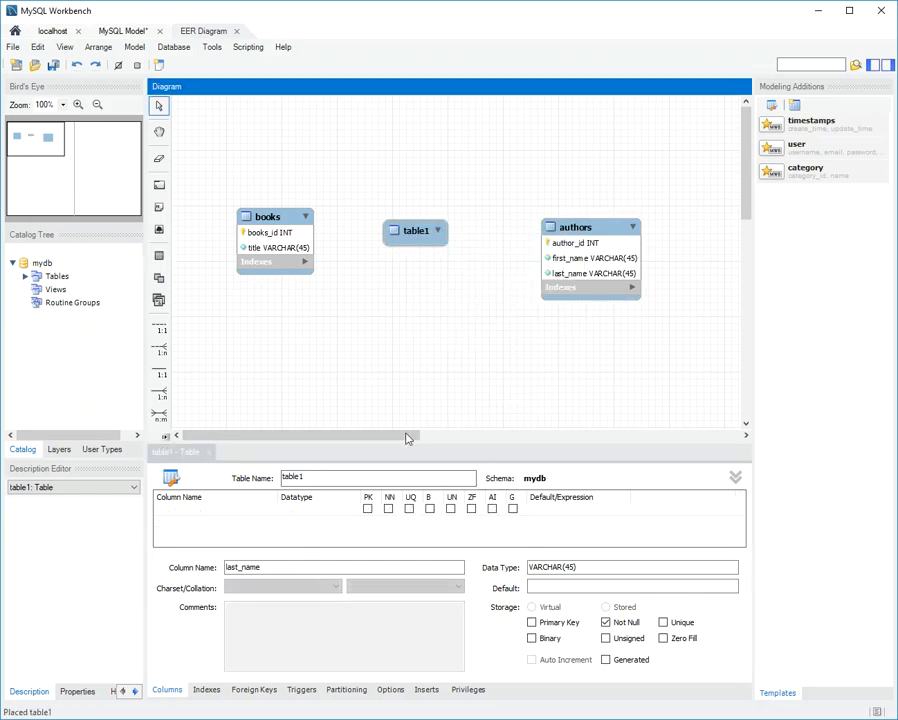
{"action": "double_click", "coordinate": [367, 478]}
{"action": "type", "text": "books_autho"}
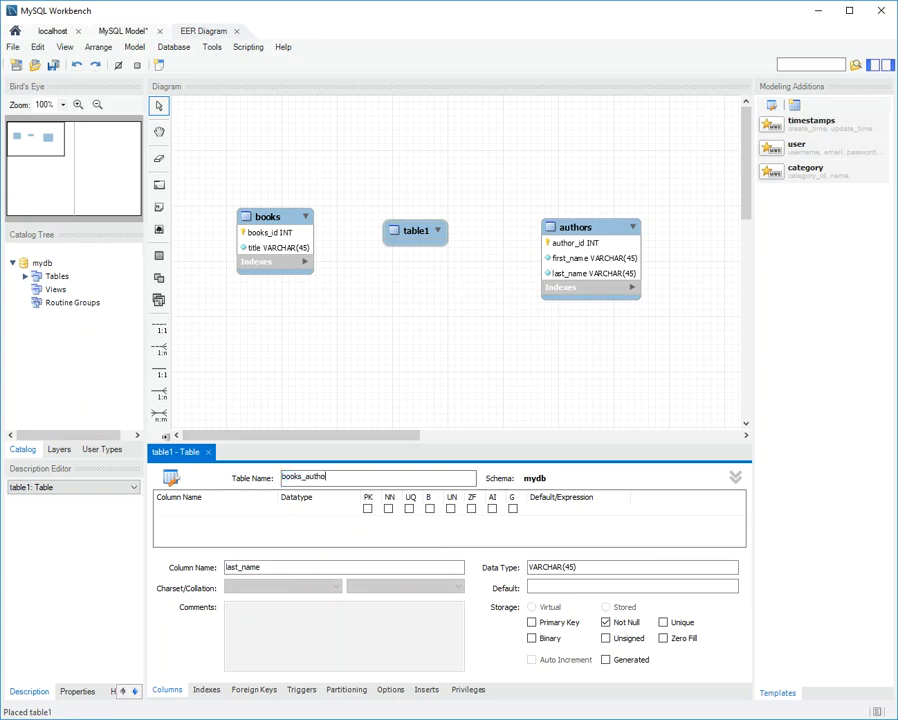
{"action": "type", "text": "rs"}
{"action": "left_click", "coordinate": [226, 515]}
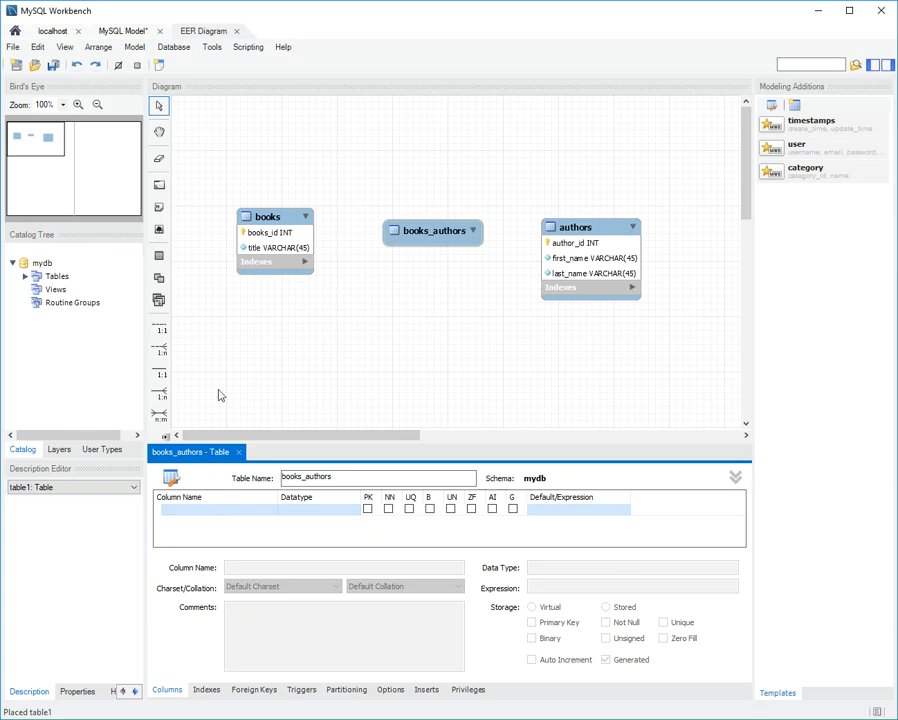
Create a non-identifying one-to-many relationship with books_authors receiving the foreign key and authors as the referenced table.
{"action": "left_click", "coordinate": [630, 231]}
{"action": "left_click", "coordinate": [504, 340]}
{"action": "left_click", "coordinate": [158, 348]}
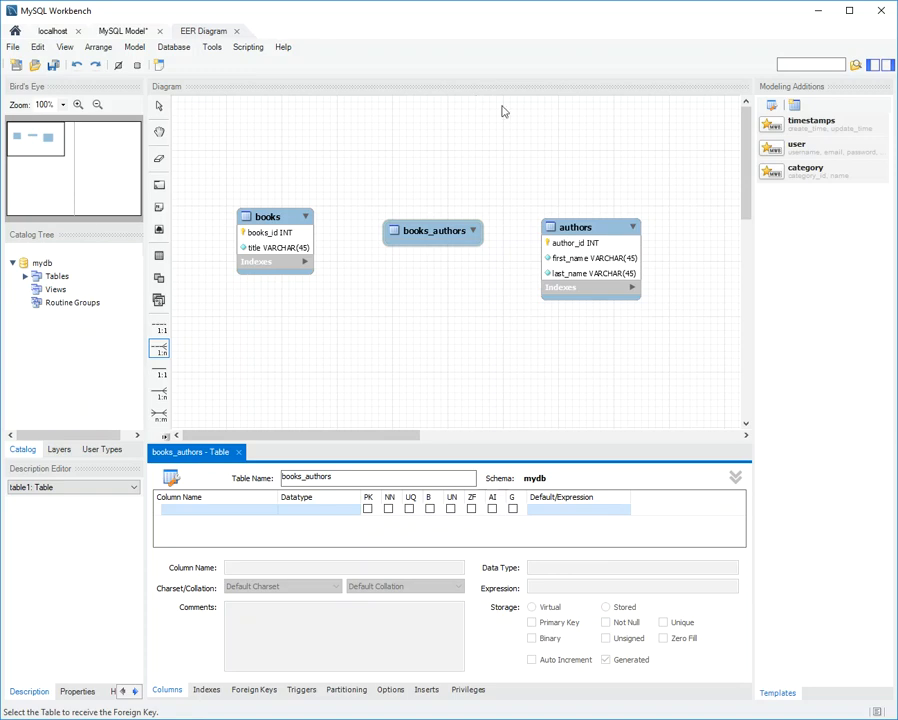
{"action": "left_click", "coordinate": [446, 238]}
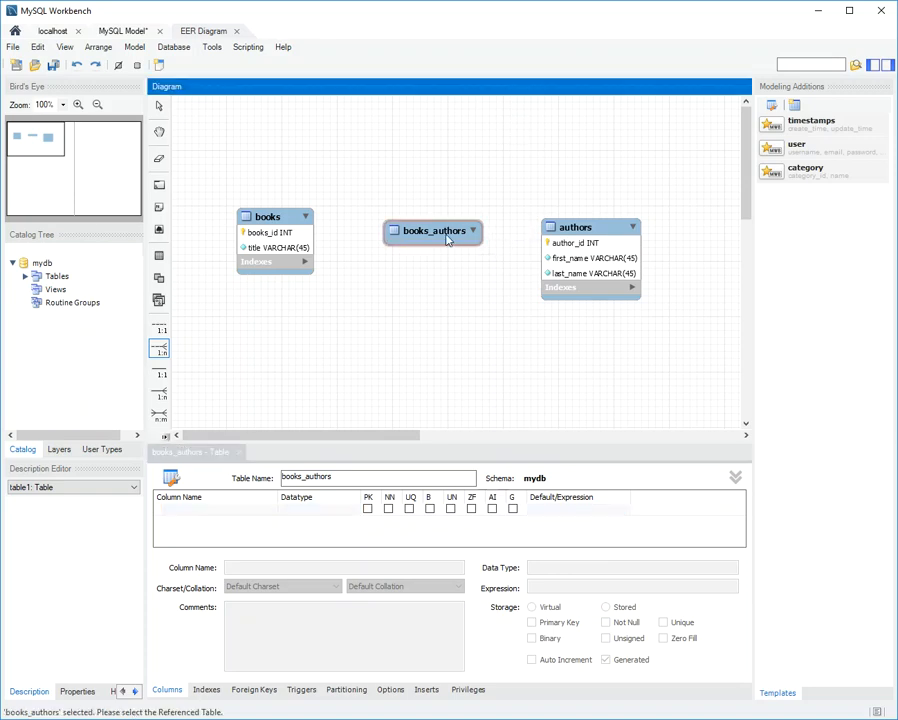
{"action": "left_click", "coordinate": [593, 231]}
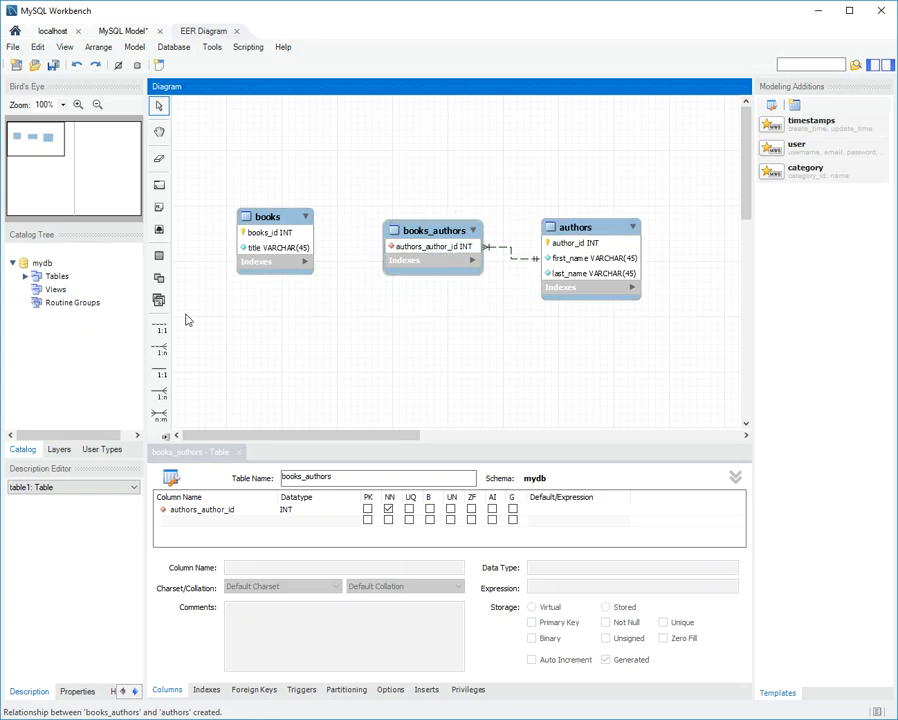
Create a non-identifying one-to-many relationship with books_authors receiving the foreign key and books as the referenced table.
{"action": "left_click", "coordinate": [166, 350]}
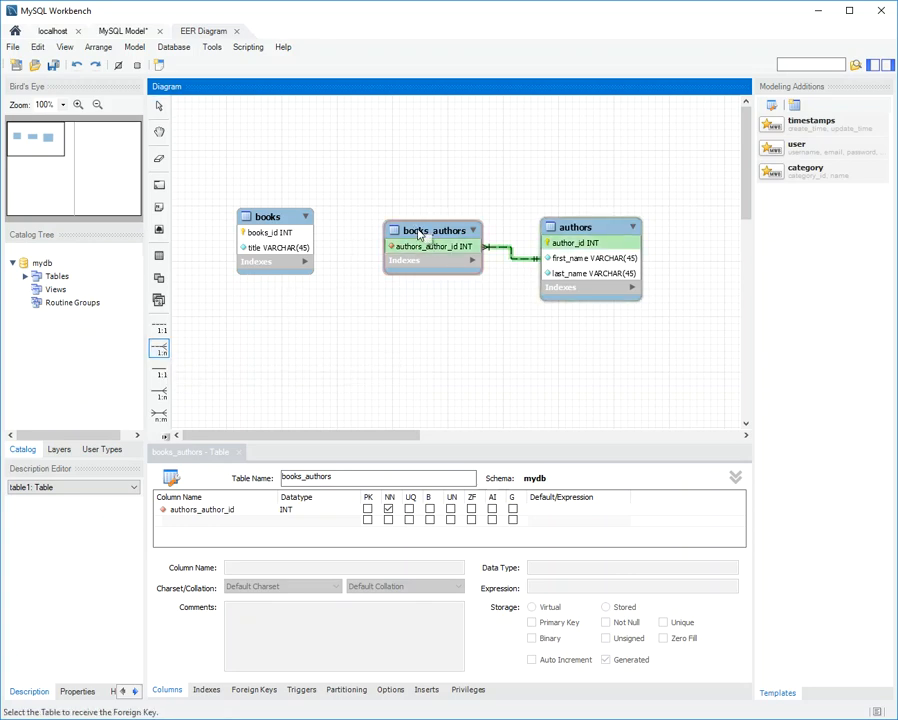
{"action": "left_click", "coordinate": [427, 236]}
{"action": "left_click", "coordinate": [278, 225]}
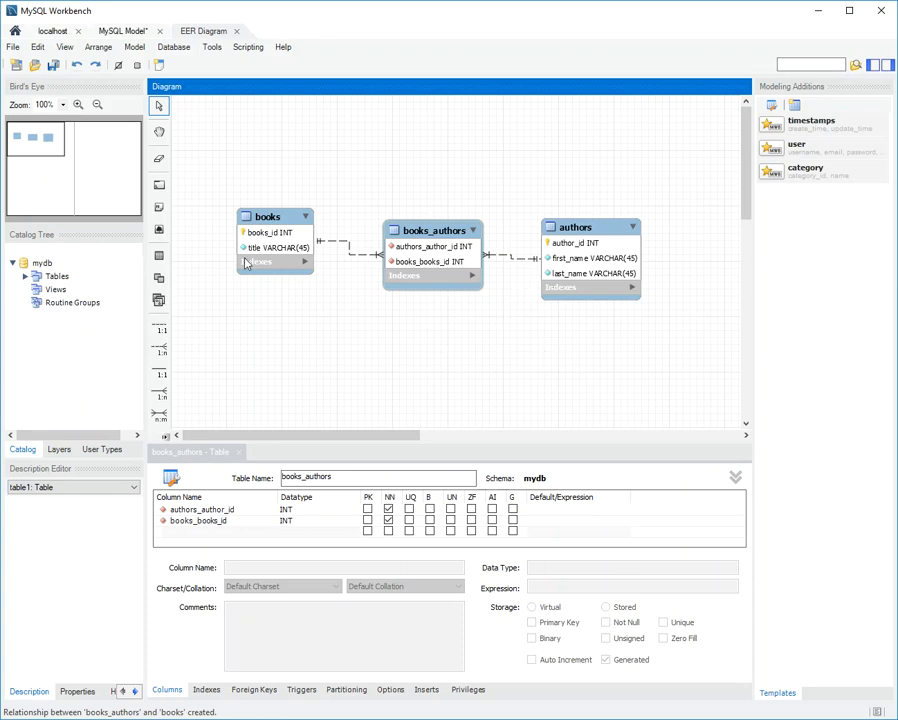
Start forward engineering the model over the localhost connection with default options and table objects exported, up to the SQL script review.
{"action": "left_click", "coordinate": [171, 48]}
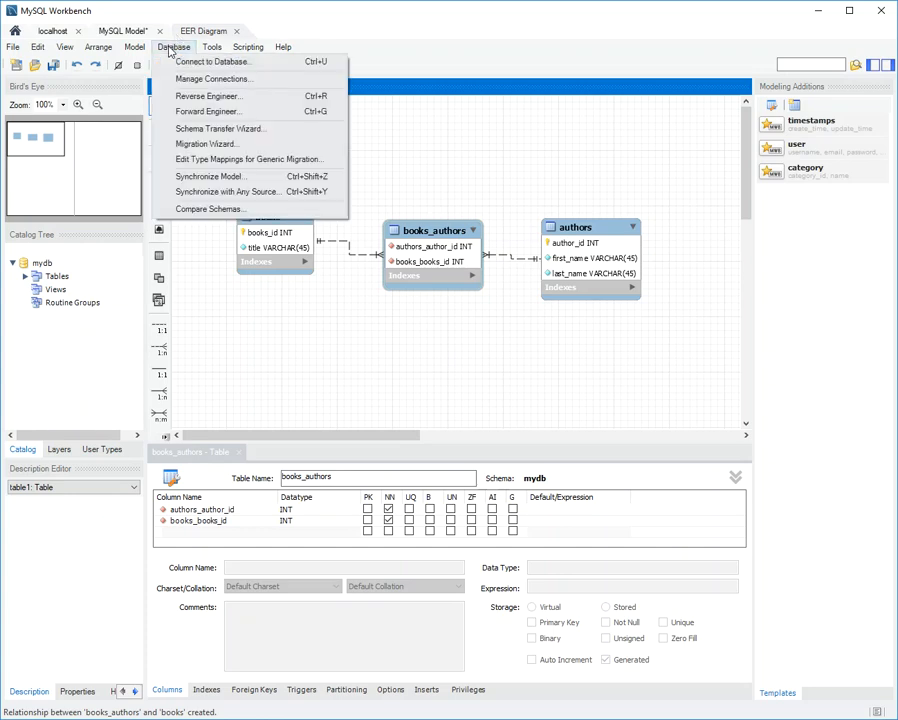
{"action": "left_click", "coordinate": [200, 112]}
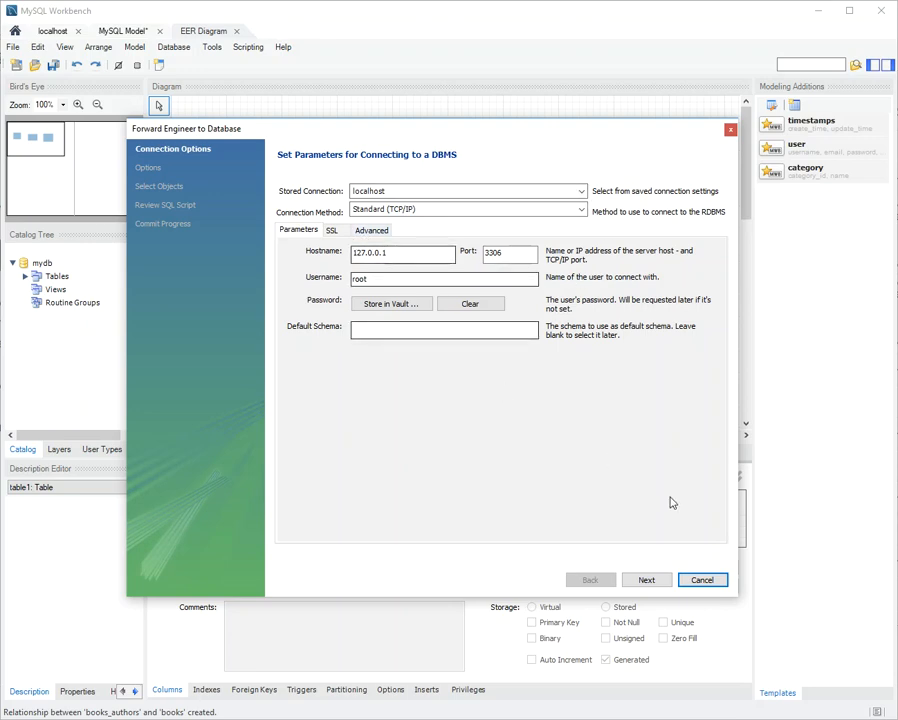
{"action": "left_click", "coordinate": [647, 580]}
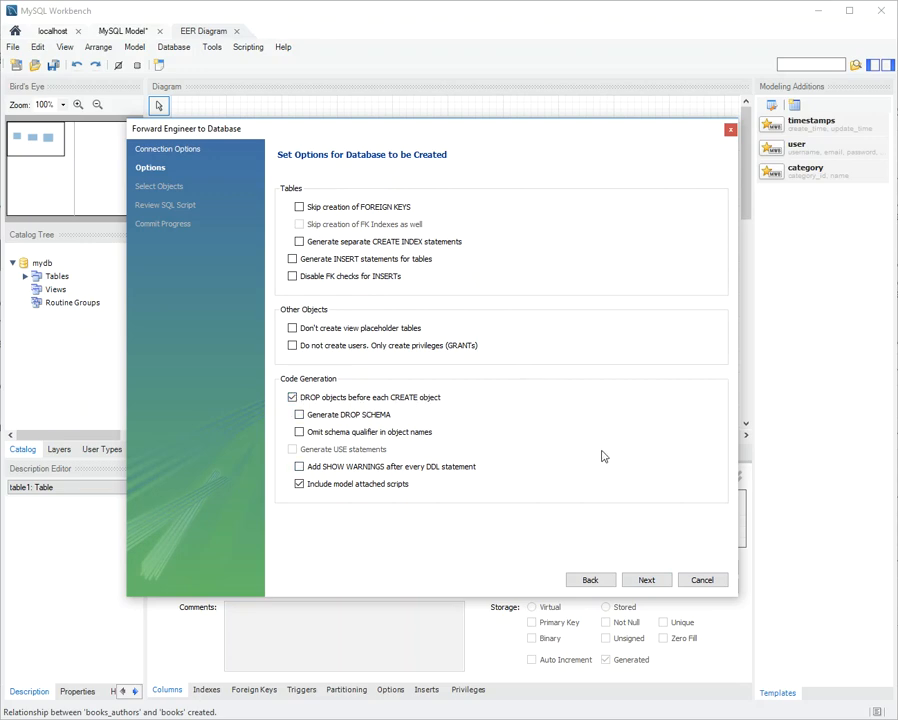
{"action": "left_click", "coordinate": [646, 581]}
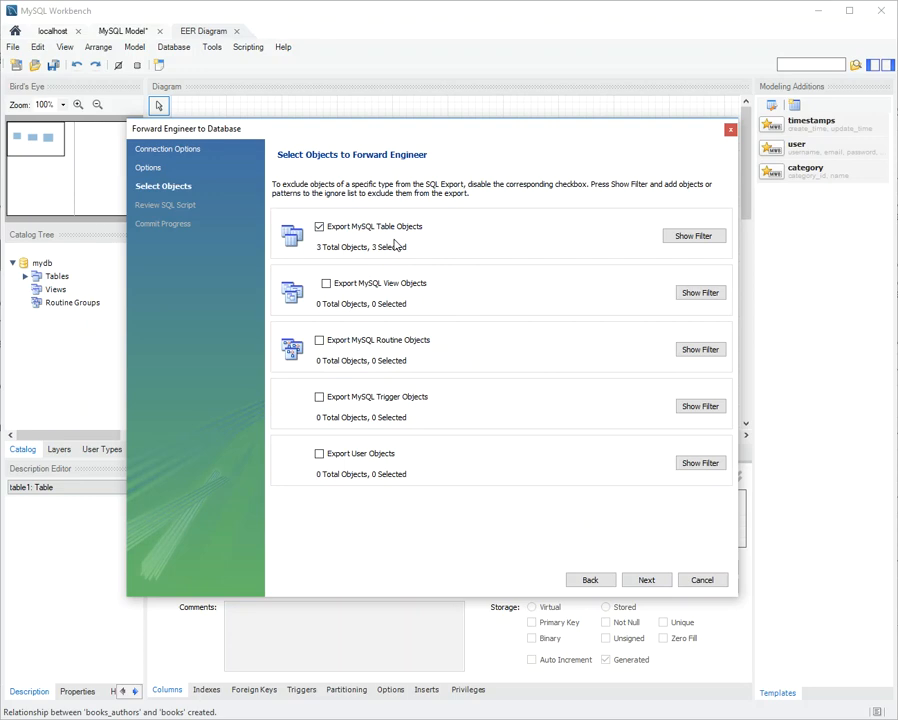
{"action": "left_click", "coordinate": [647, 581]}
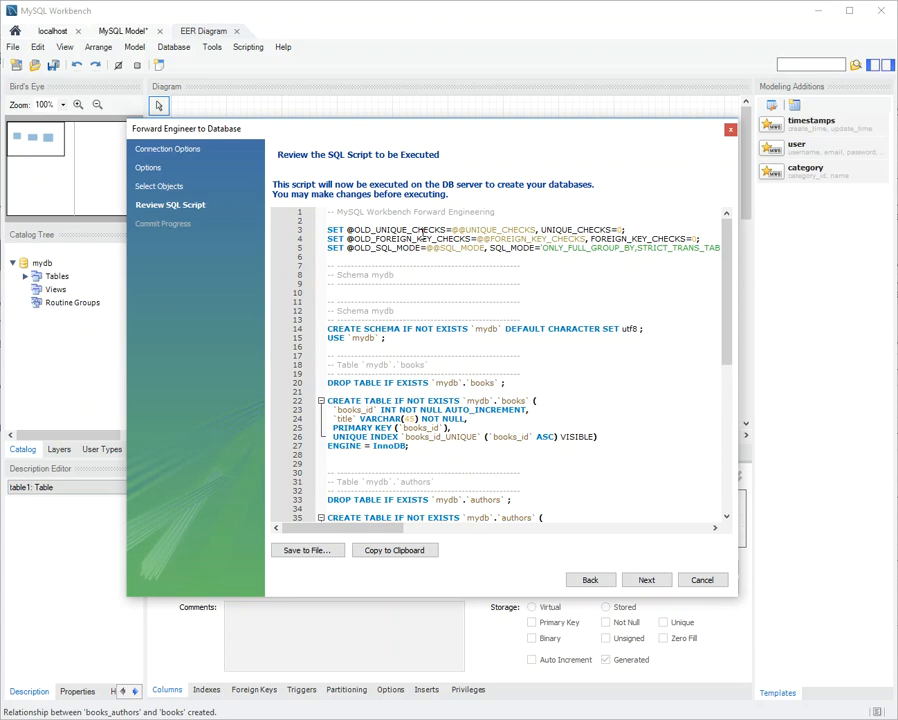
Examine the generated SQL script's statements for the mydb schema and the books, authors and books_authors tables.
{"action": "scroll", "coordinate": [560, 305], "scroll_direction": "down", "scroll_amount": 1}
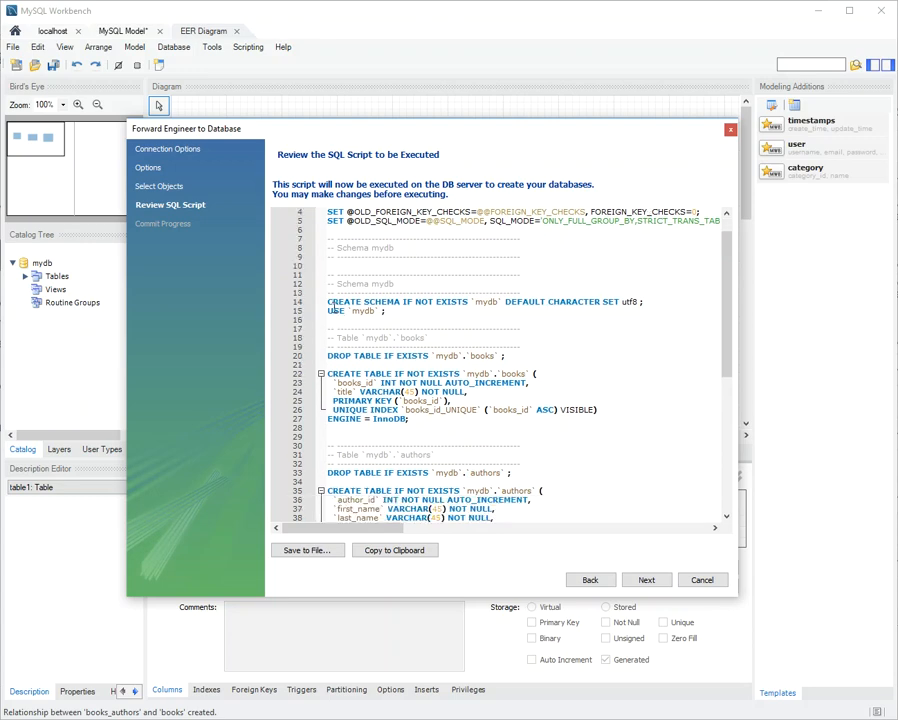
{"action": "left_click_drag", "start_coordinate": [333, 310], "coordinate": [517, 302]}
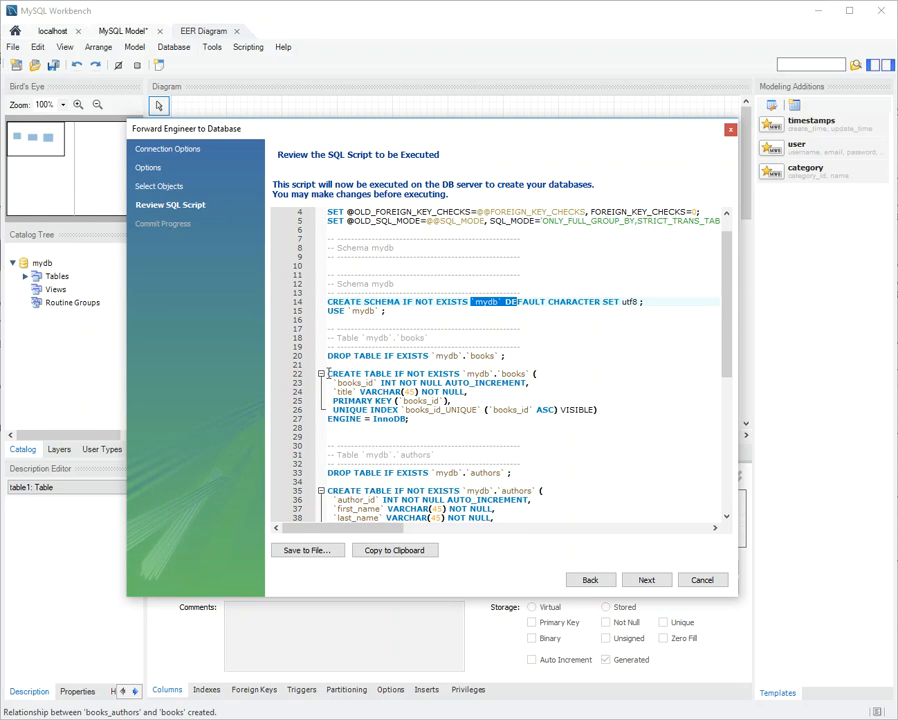
{"action": "left_click_drag", "start_coordinate": [329, 373], "coordinate": [410, 419]}
{"action": "scroll", "coordinate": [400, 410], "scroll_direction": "down", "scroll_amount": 3}
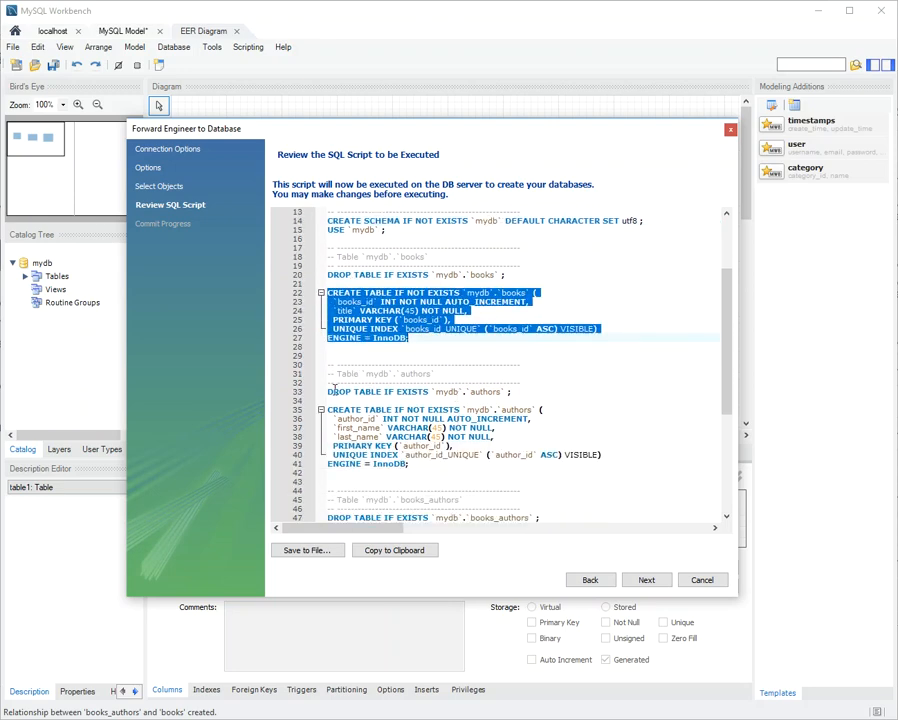
{"action": "left_click_drag", "start_coordinate": [330, 391], "coordinate": [487, 481]}
{"action": "scroll", "coordinate": [486, 476], "scroll_direction": "down", "scroll_amount": 2}
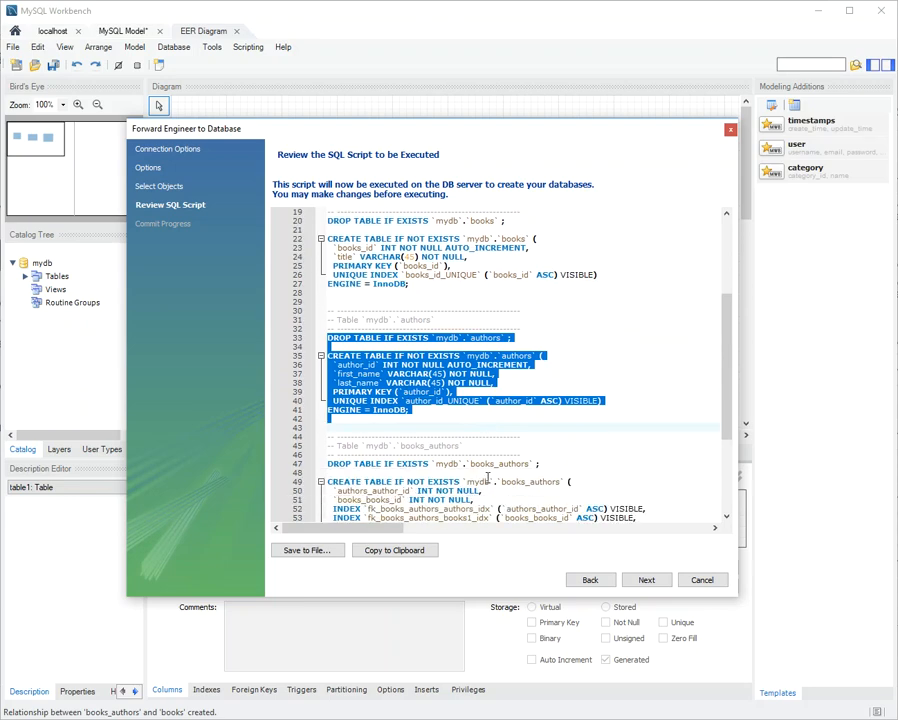
{"action": "scroll", "coordinate": [488, 478], "scroll_direction": "down", "scroll_amount": 6}
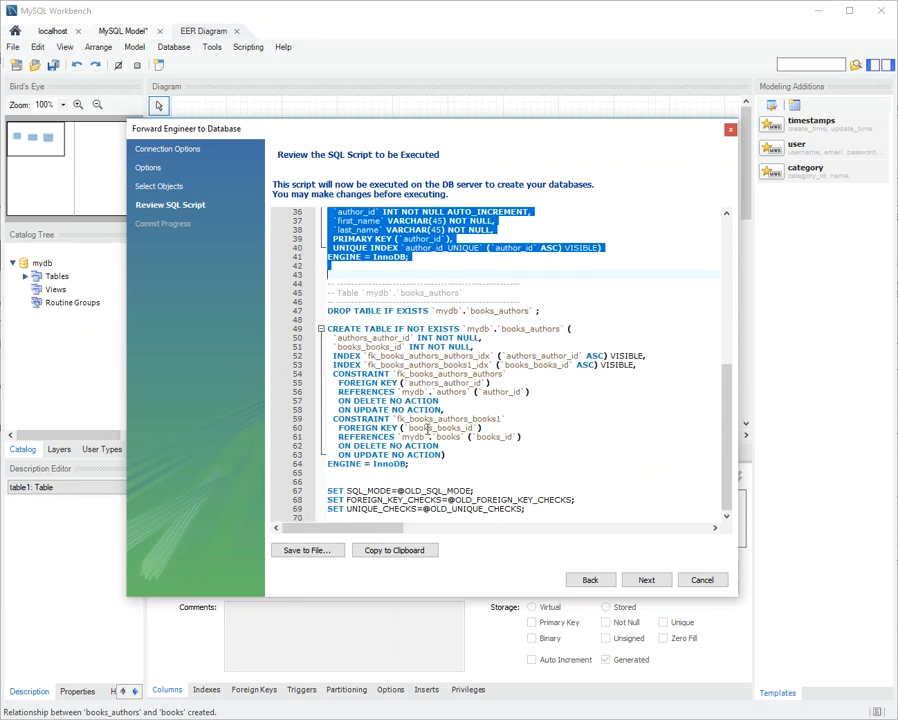
{"action": "scroll", "coordinate": [427, 427], "scroll_direction": "up", "scroll_amount": 3}
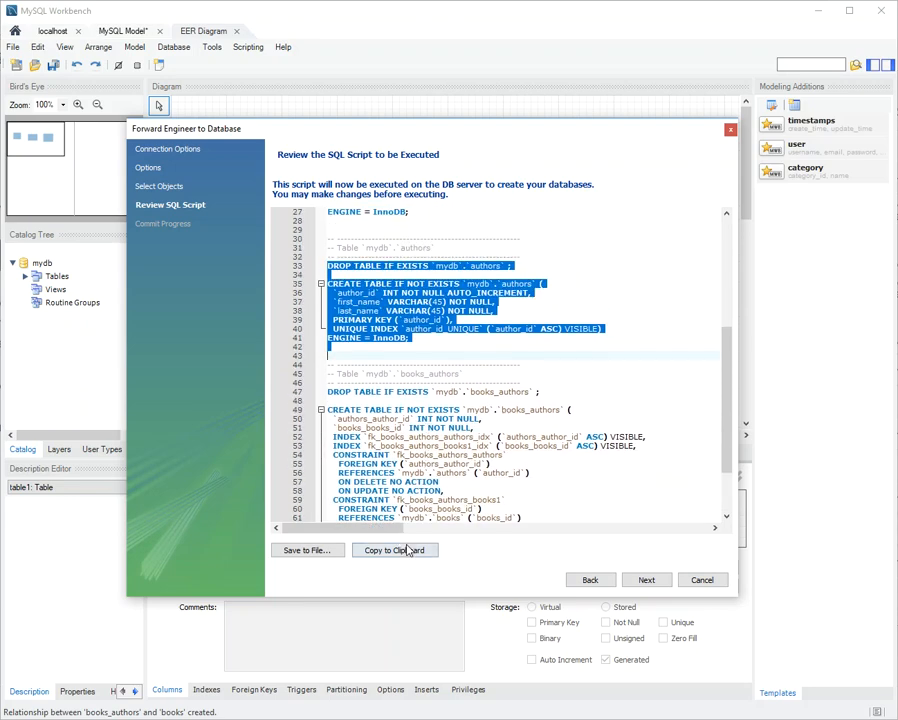
Copy the generated SQL script to the clipboard and paste it over the contents of the new 1 document in Notepad++.
{"action": "left_click", "coordinate": [408, 553]}
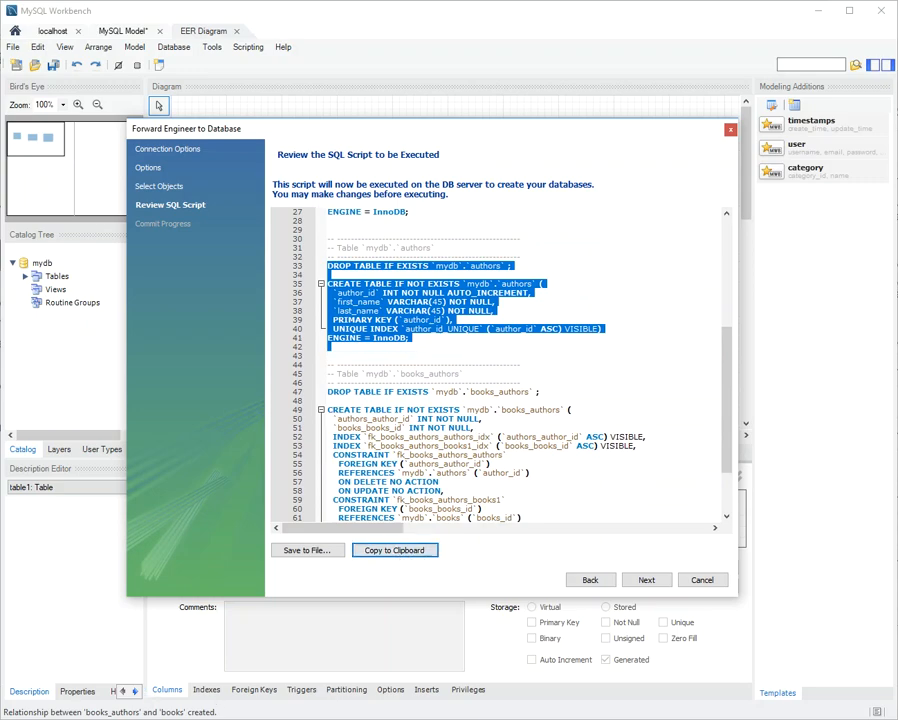
{"action": "key", "text": "super"}
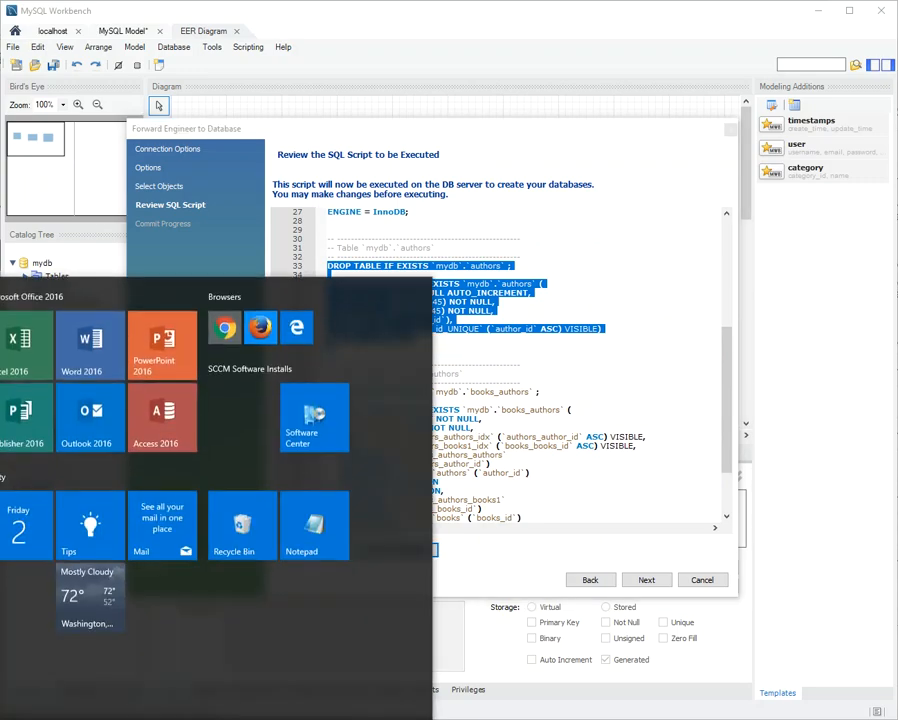
{"action": "key", "text": "Escape"}
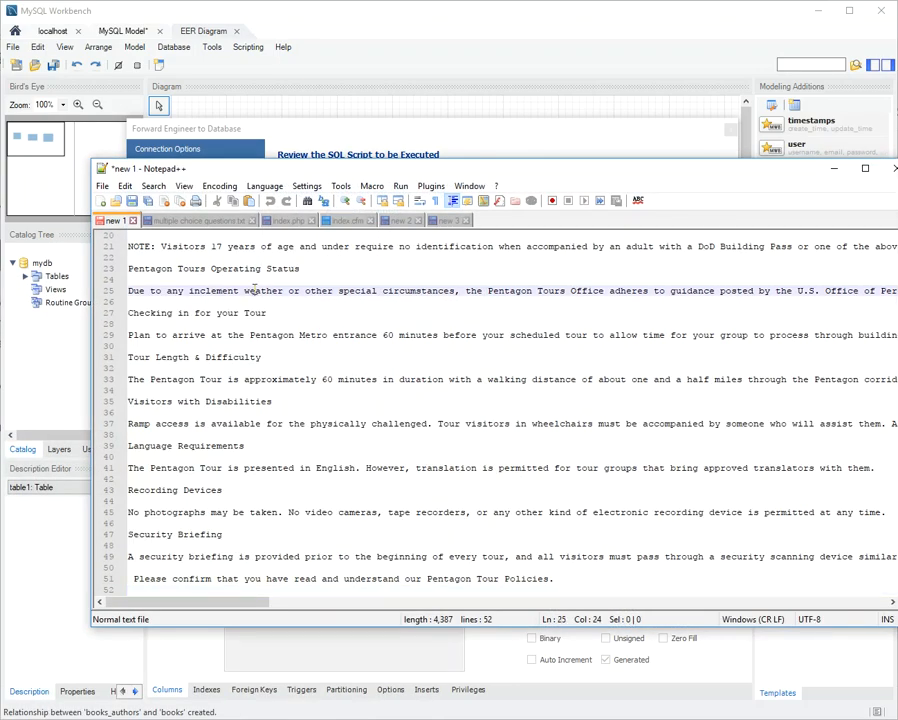
{"action": "key", "text": "ctrl+a"}
{"action": "key", "text": "ctrl+v"}
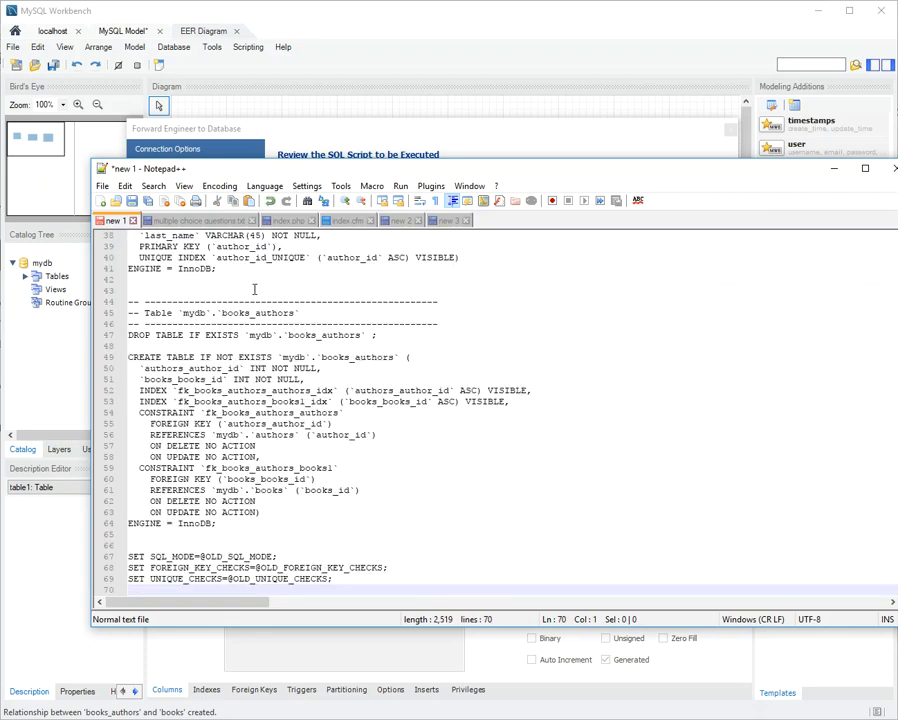
Switch back to MySQL Workbench, try to execute the forward engineering script, and highlight VISIBLE in the message log's SQL code.
{"action": "left_click", "coordinate": [498, 140]}
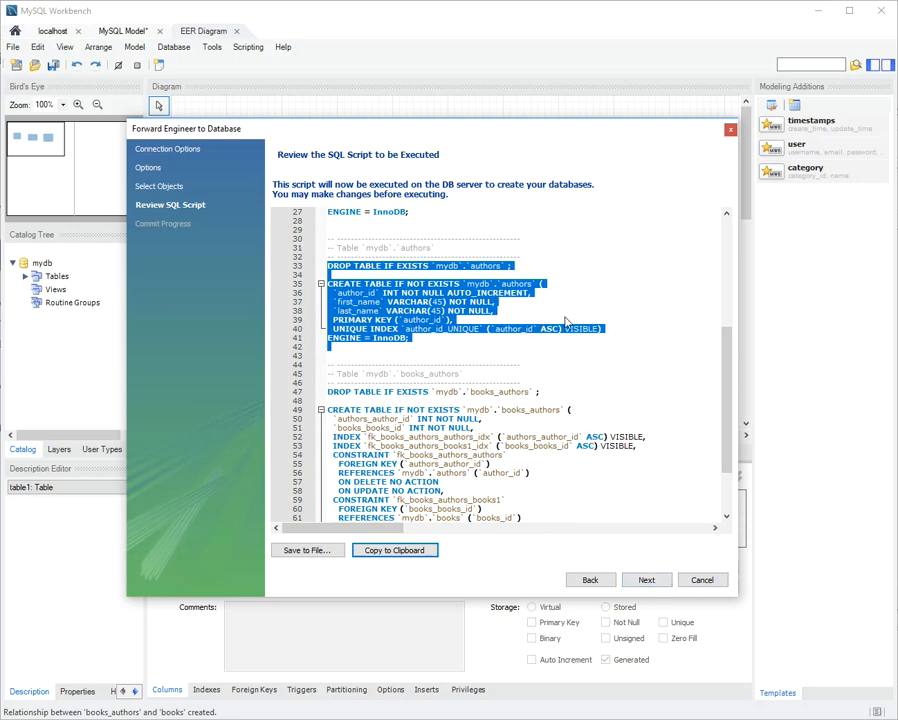
{"action": "left_click", "coordinate": [647, 581]}
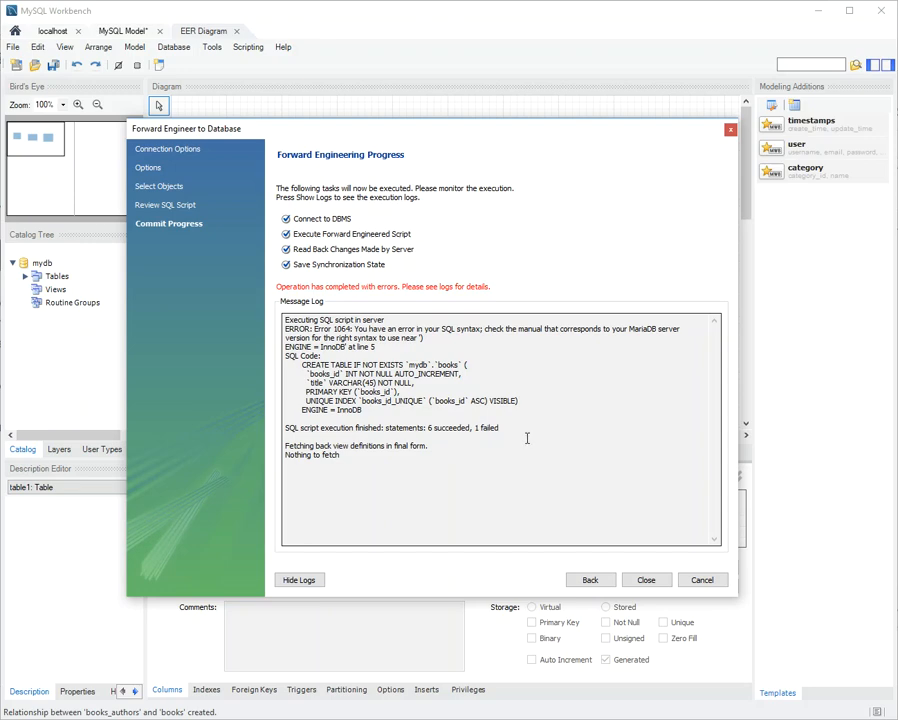
{"action": "left_click_drag", "start_coordinate": [355, 392], "coordinate": [498, 397]}
{"action": "double_click", "coordinate": [505, 400]}
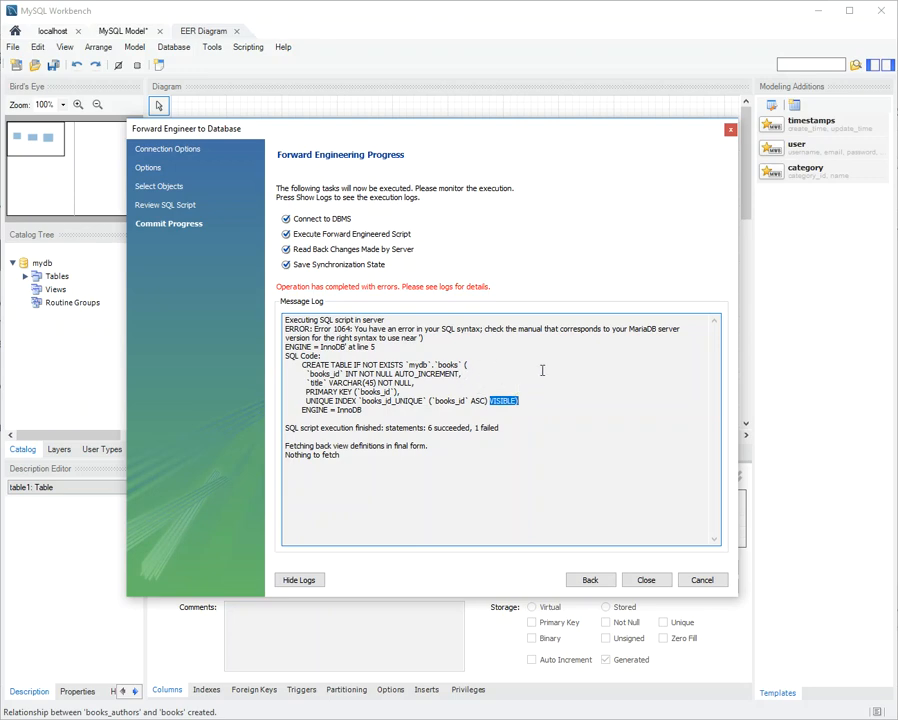
Switch to the SQL script in Notepad++ and search it from the beginning for "visible".
{"action": "mouse_move", "coordinate": [327, 719]}
{"action": "left_click", "coordinate": [327, 719]}
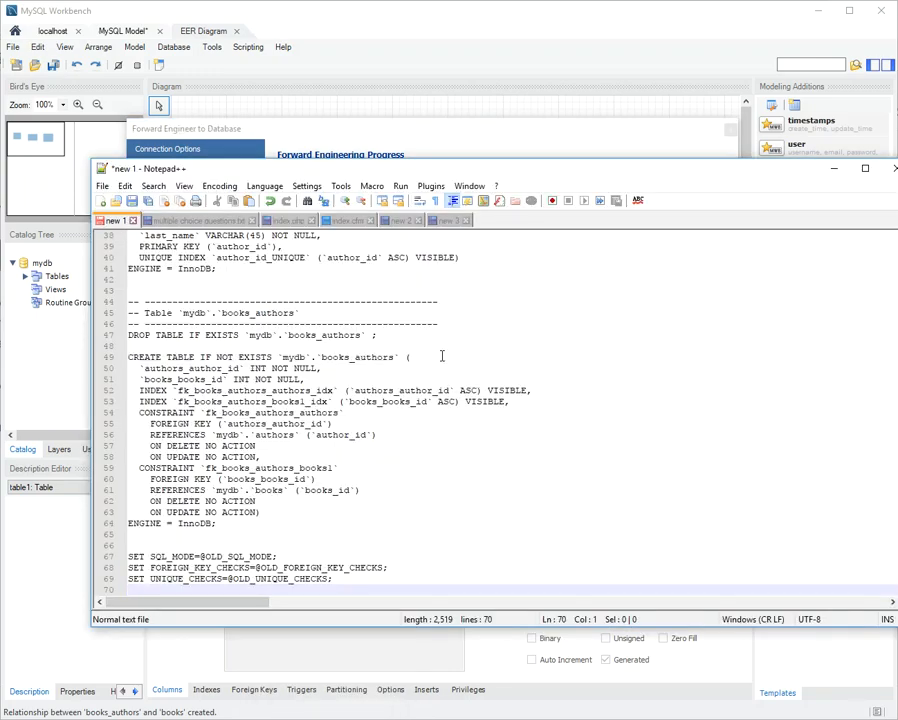
{"action": "left_click", "coordinate": [554, 245]}
{"action": "scroll", "coordinate": [441, 355], "scroll_direction": "up", "scroll_amount": 10}
{"action": "scroll", "coordinate": [441, 355], "scroll_direction": "up", "scroll_amount": 3}
{"action": "left_click", "coordinate": [514, 360]}
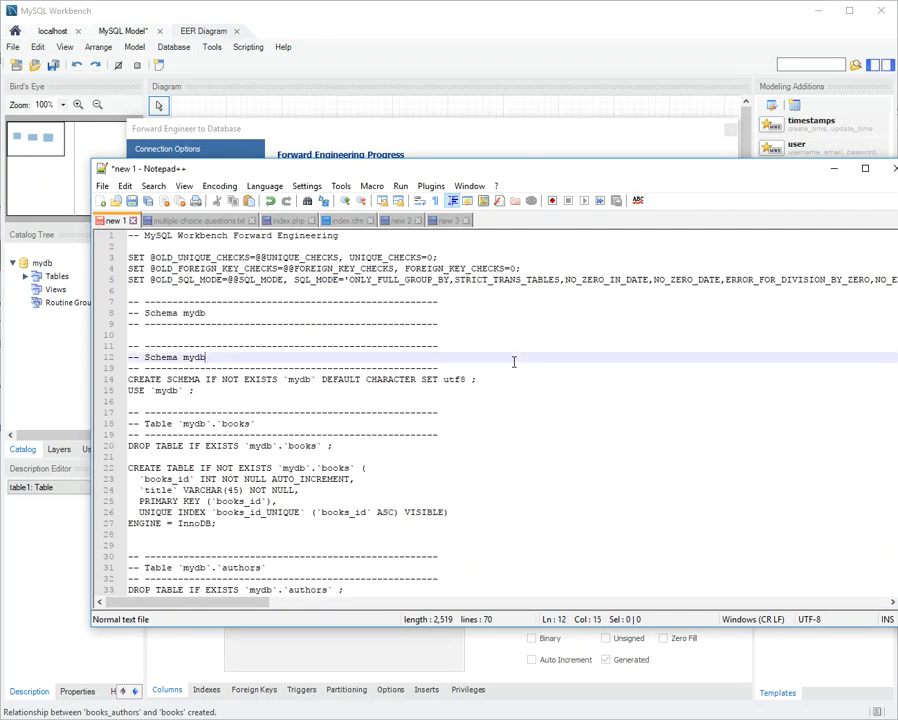
{"action": "key", "text": "ctrl+f"}
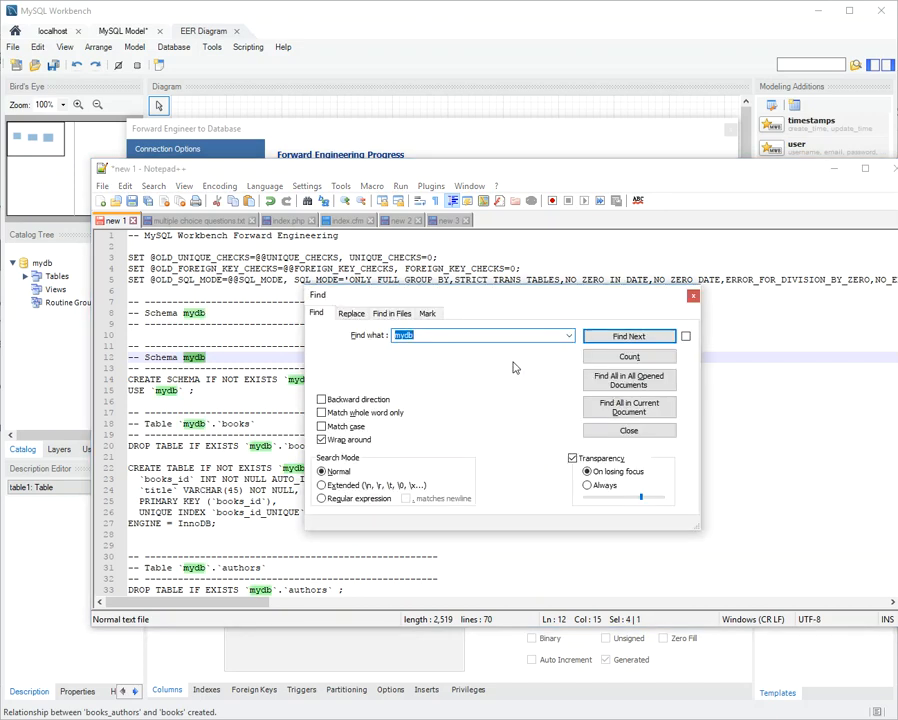
{"action": "type", "text": "visible"}
{"action": "key", "text": "Return"}
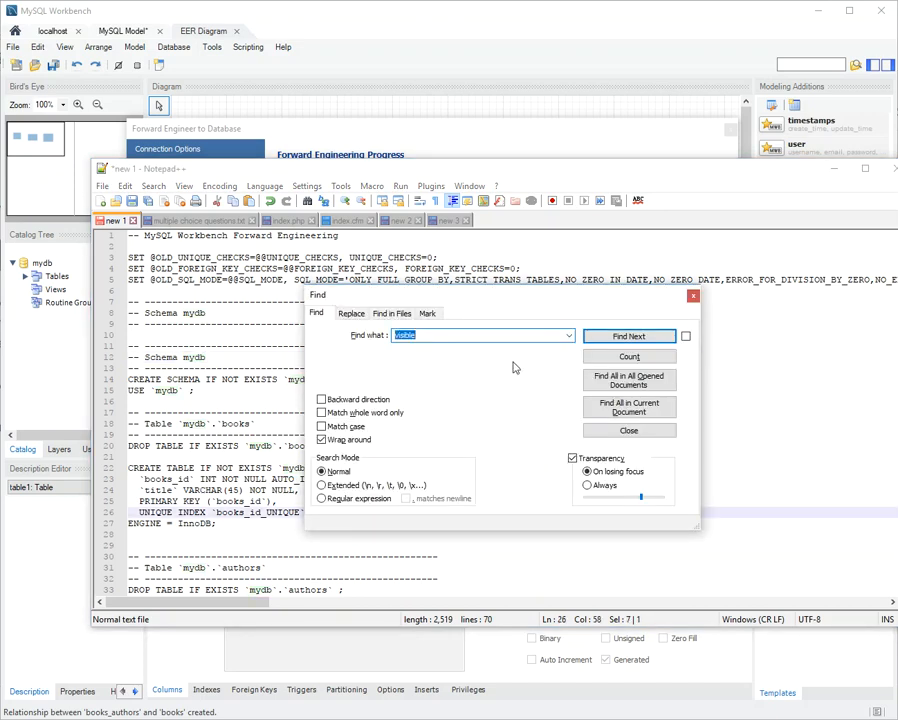
Delete the VISIBLE keyword from the unique index lines of the books and authors tables.
{"action": "left_click_drag", "start_coordinate": [480, 295], "coordinate": [679, 222]}
{"action": "left_click", "coordinate": [413, 520]}
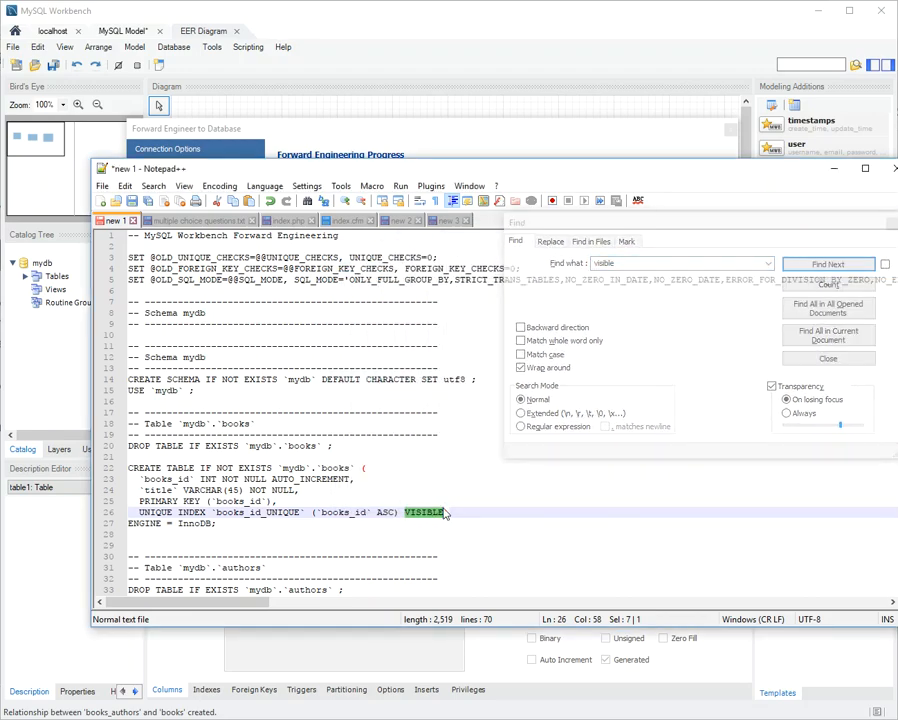
{"action": "key", "text": "Delete"}
{"action": "left_click", "coordinate": [820, 264]}
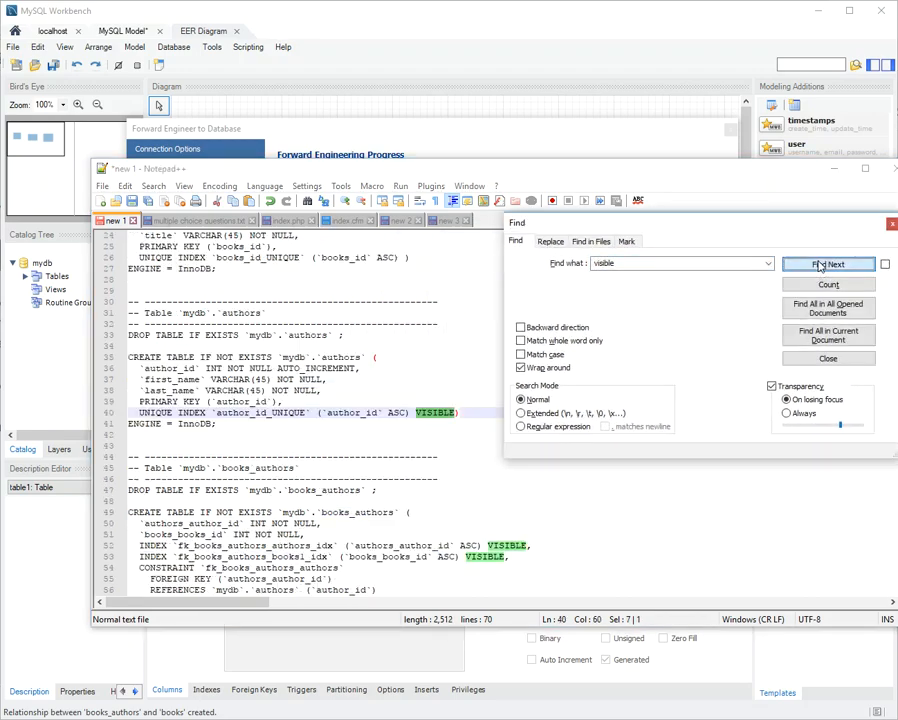
{"action": "left_click", "coordinate": [437, 416]}
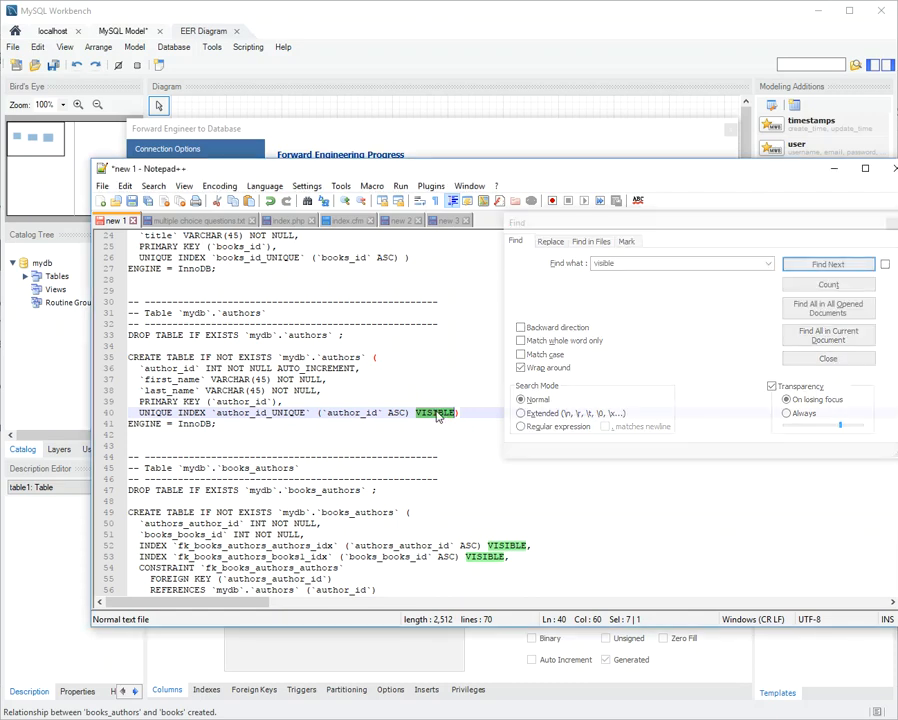
{"action": "key", "text": "Delete"}
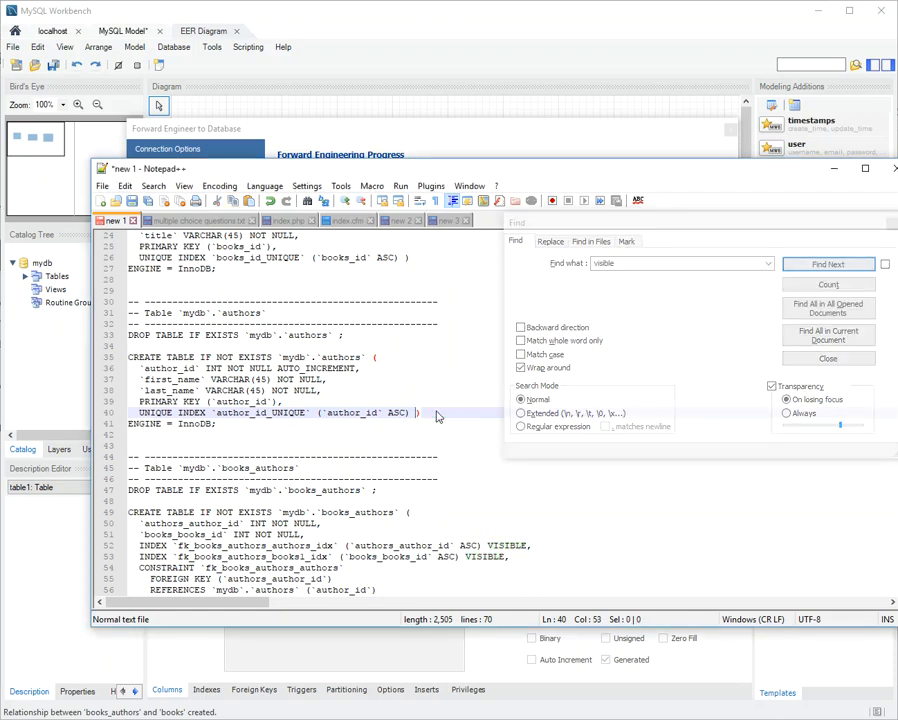
Delete the VISIBLE keyword from both foreign key index lines of the books_authors table and close the search.
{"action": "double_click", "coordinate": [512, 545]}
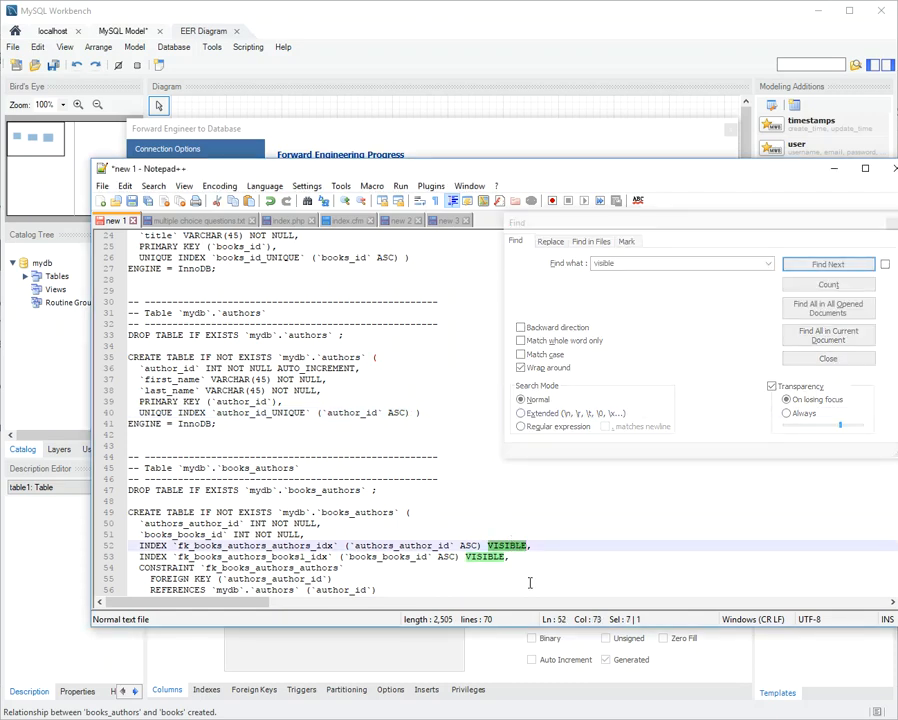
{"action": "key", "text": "Delete"}
{"action": "double_click", "coordinate": [486, 557]}
{"action": "key", "text": "Delete"}
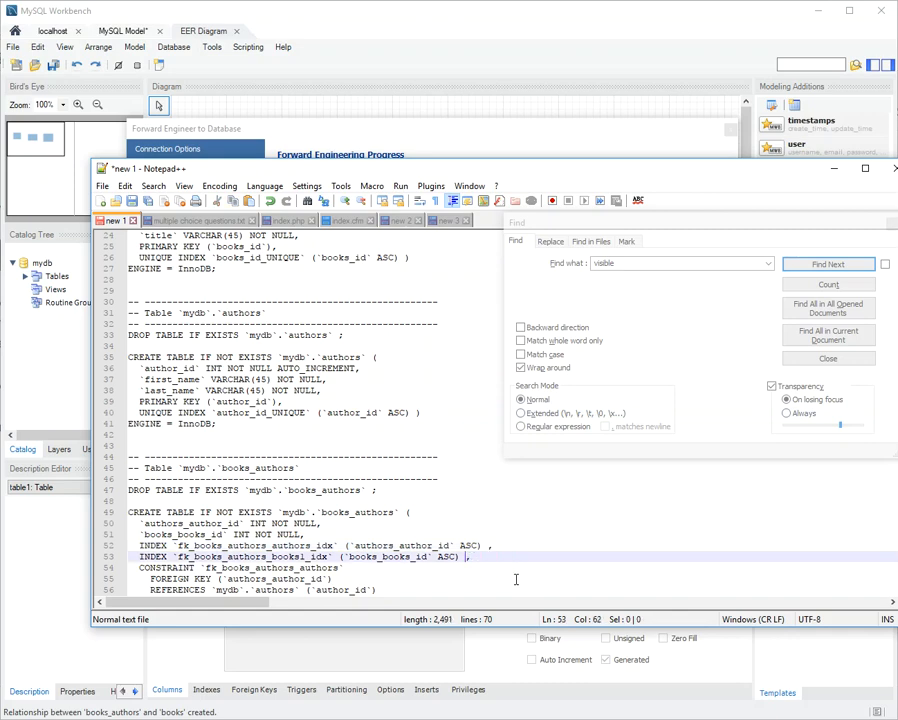
{"action": "left_click", "coordinate": [395, 324]}
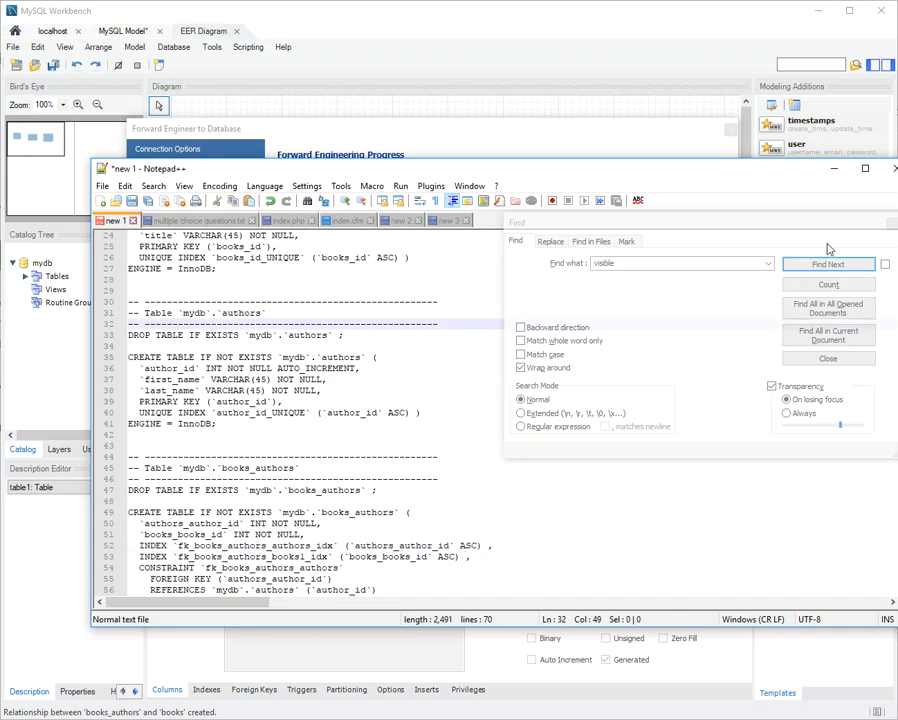
{"action": "left_click", "coordinate": [829, 357]}
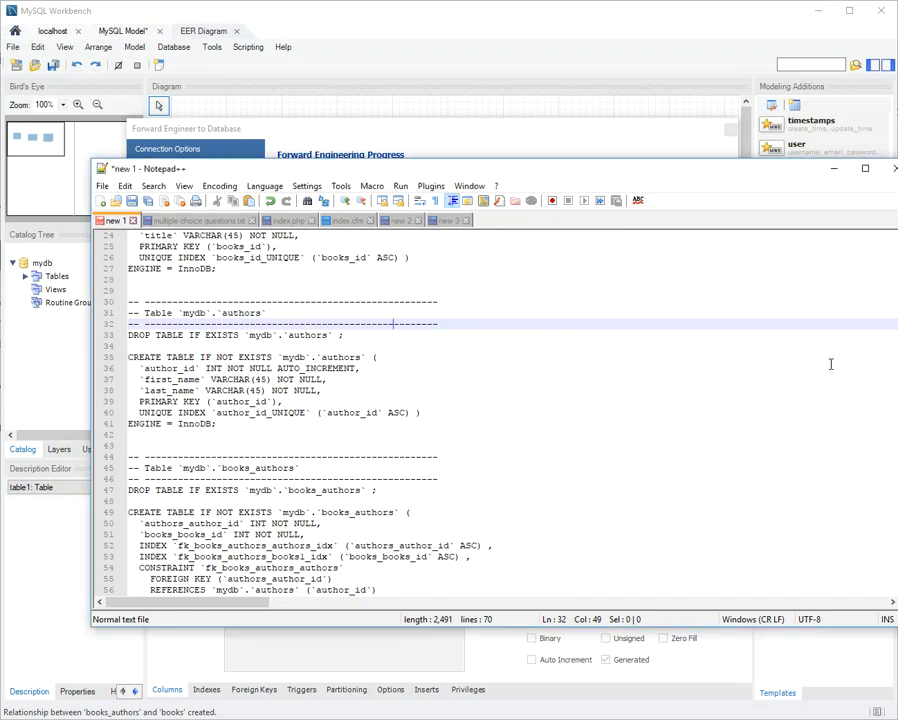
Select the entire edited script and switch back to the forward engineering wizard in MySQL Workbench.
{"action": "scroll", "coordinate": [624, 424], "scroll_direction": "down", "scroll_amount": 5}
{"action": "left_click", "coordinate": [624, 424]}
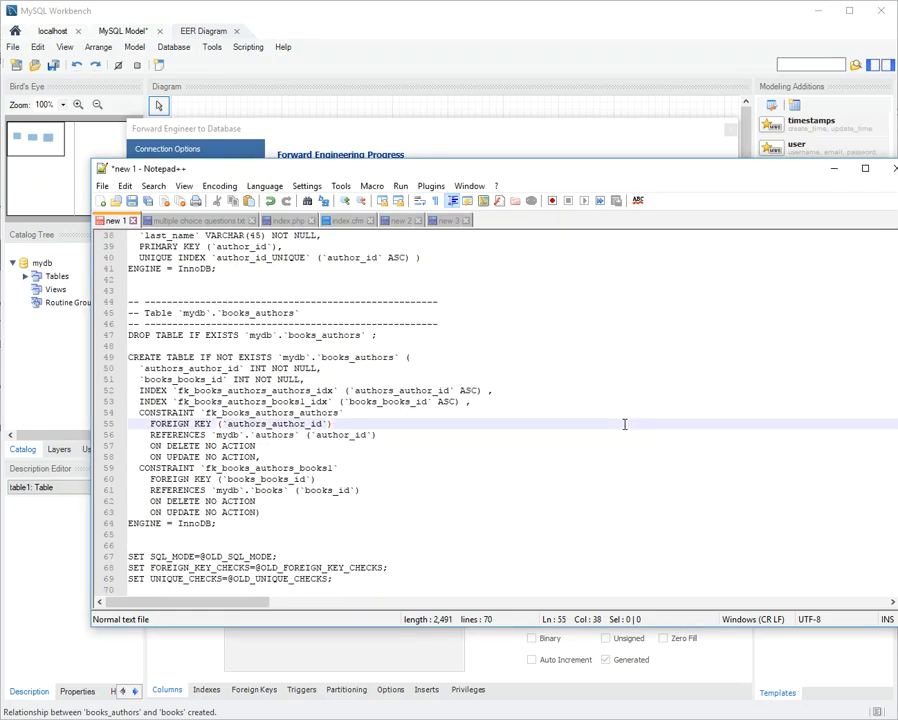
{"action": "key", "text": "ctrl+a"}
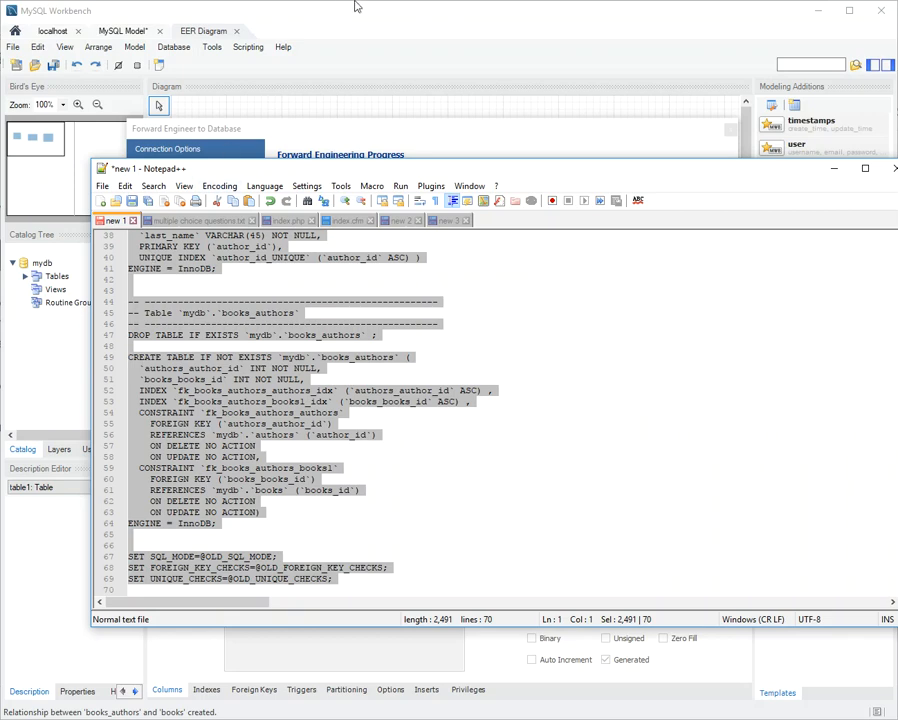
{"action": "left_click", "coordinate": [361, 57]}
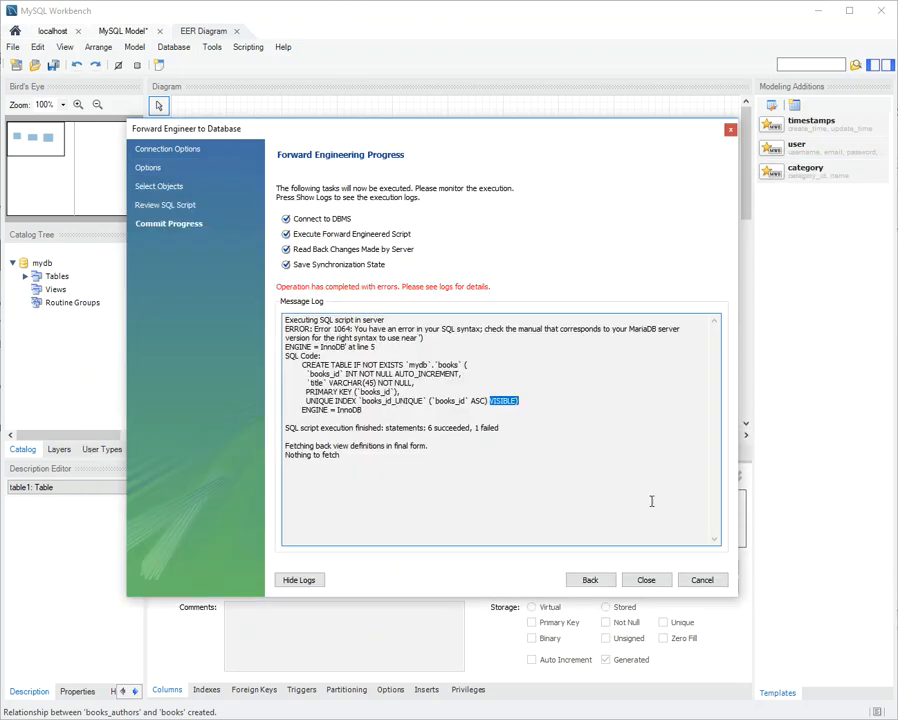
Close the forward engineering wizard, paste the corrected SQL script into the empty localhost query and execute the whole script.
{"action": "left_click", "coordinate": [646, 580]}
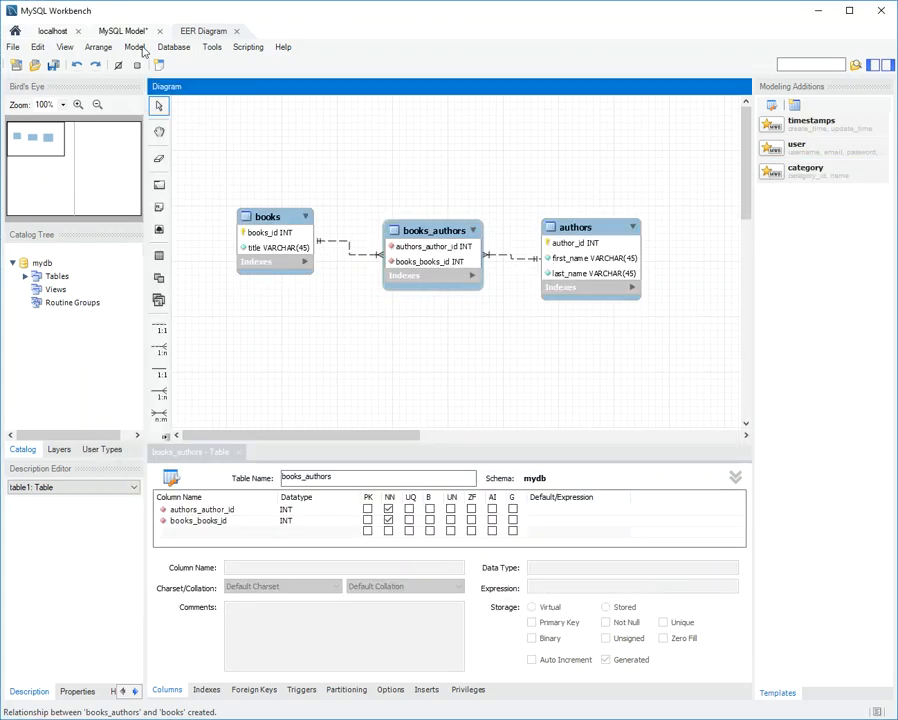
{"action": "left_click", "coordinate": [50, 33]}
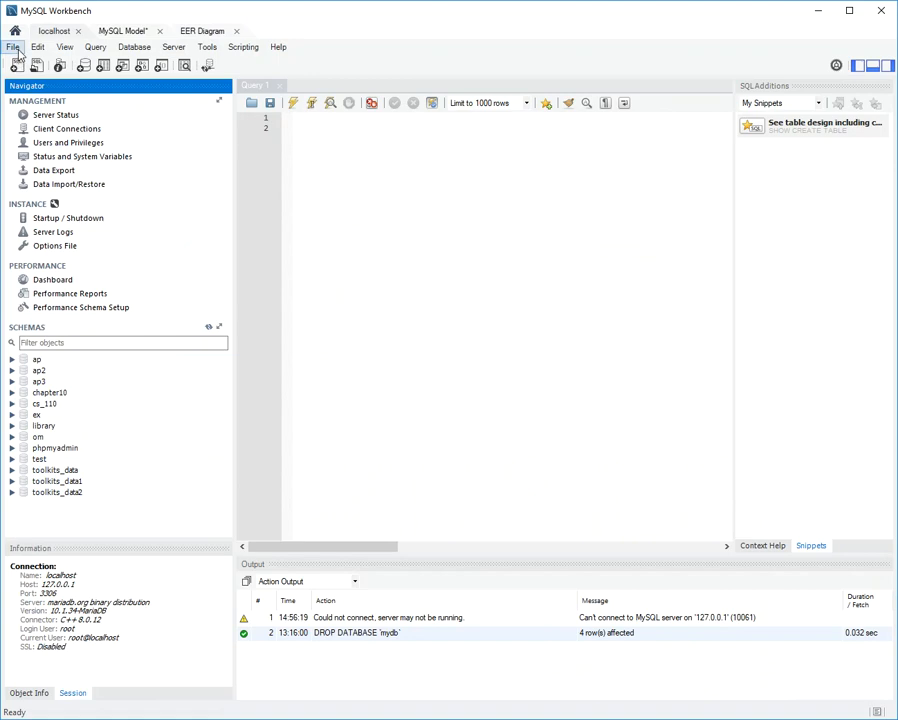
{"action": "left_click", "coordinate": [300, 119]}
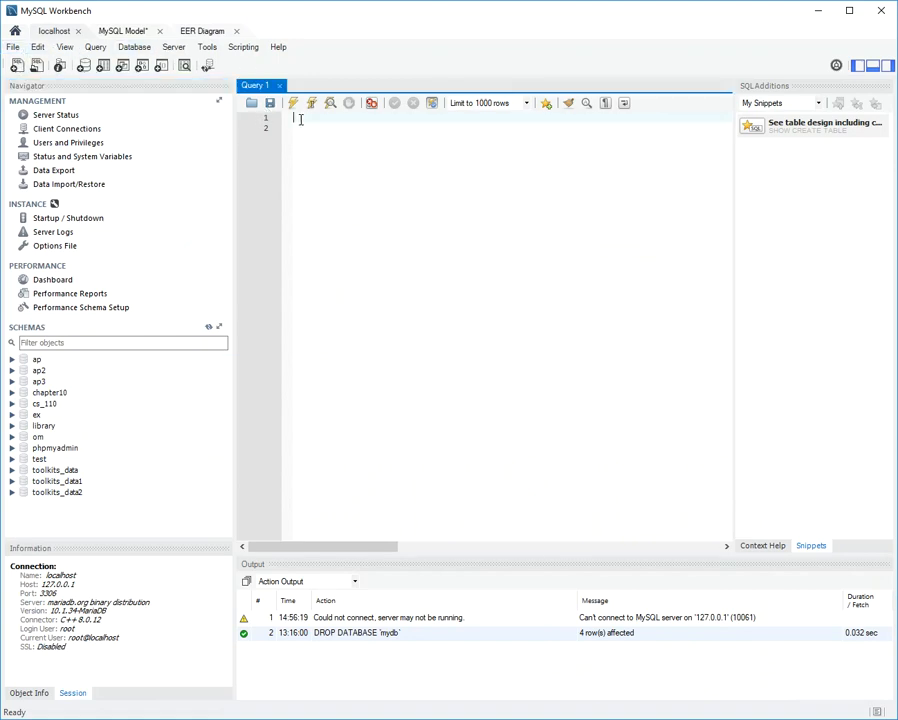
{"action": "key", "text": "ctrl+v"}
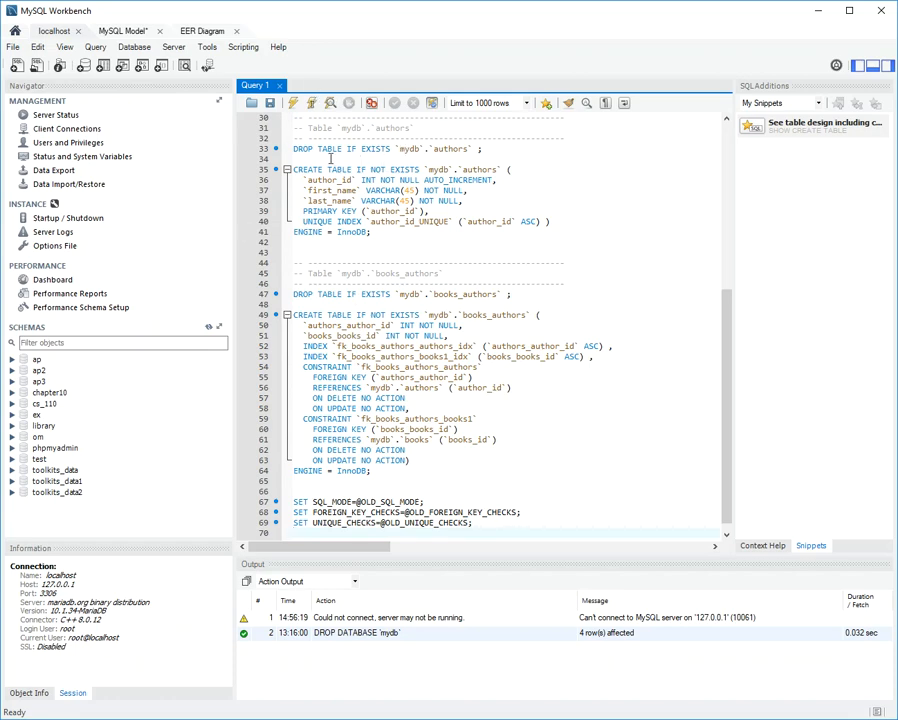
{"action": "left_click", "coordinate": [293, 104]}
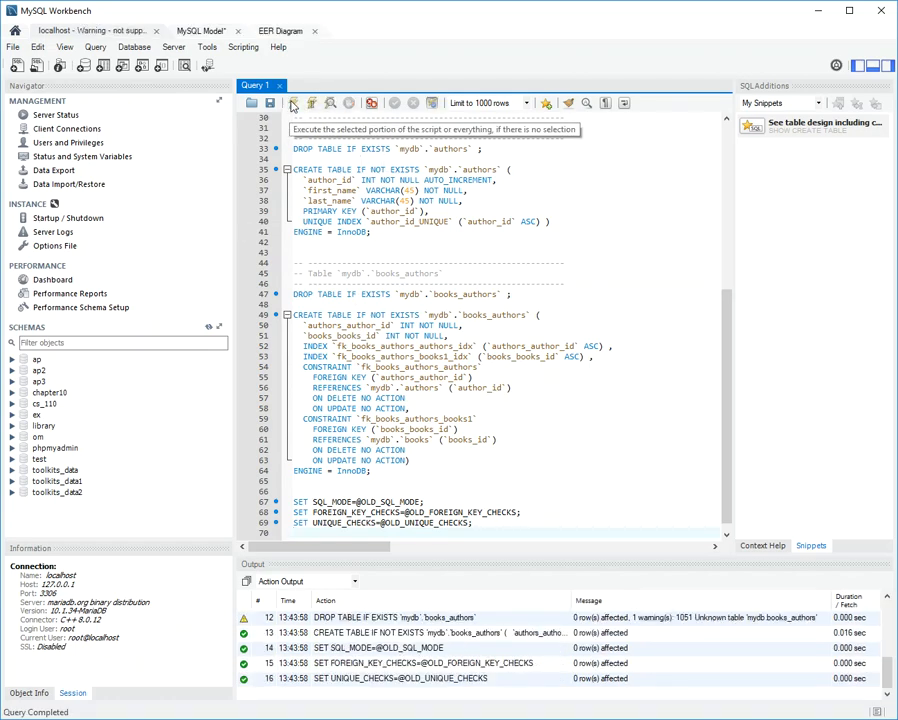
Check the script's execution output, then refresh the localhost schema list and expand the tables of mydb.
{"action": "scroll", "coordinate": [460, 391], "scroll_direction": "down", "scroll_amount": 1}
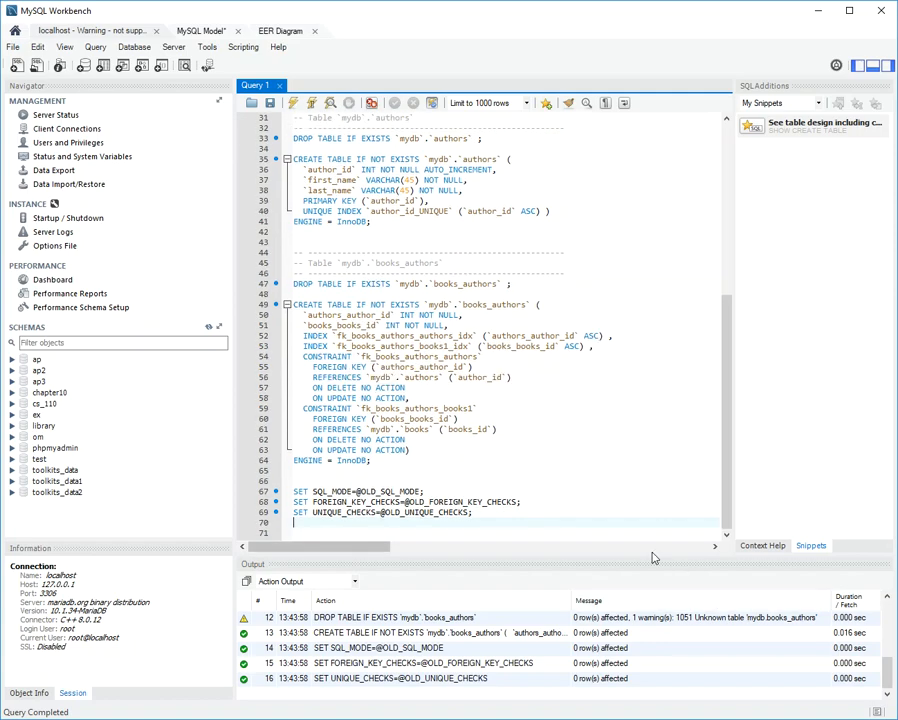
{"action": "mouse_move", "coordinate": [884, 678]}
{"action": "left_mouse_down"}
{"action": "mouse_move", "coordinate": [893, 617]}
{"action": "mouse_move", "coordinate": [889, 678]}
{"action": "left_mouse_up"}
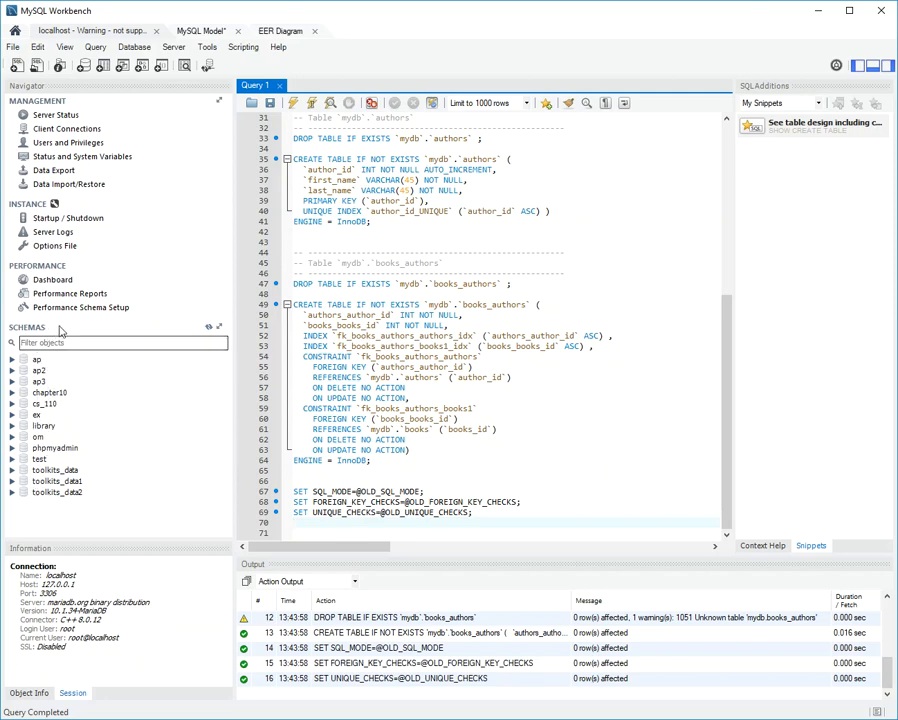
{"action": "left_click", "coordinate": [209, 328]}
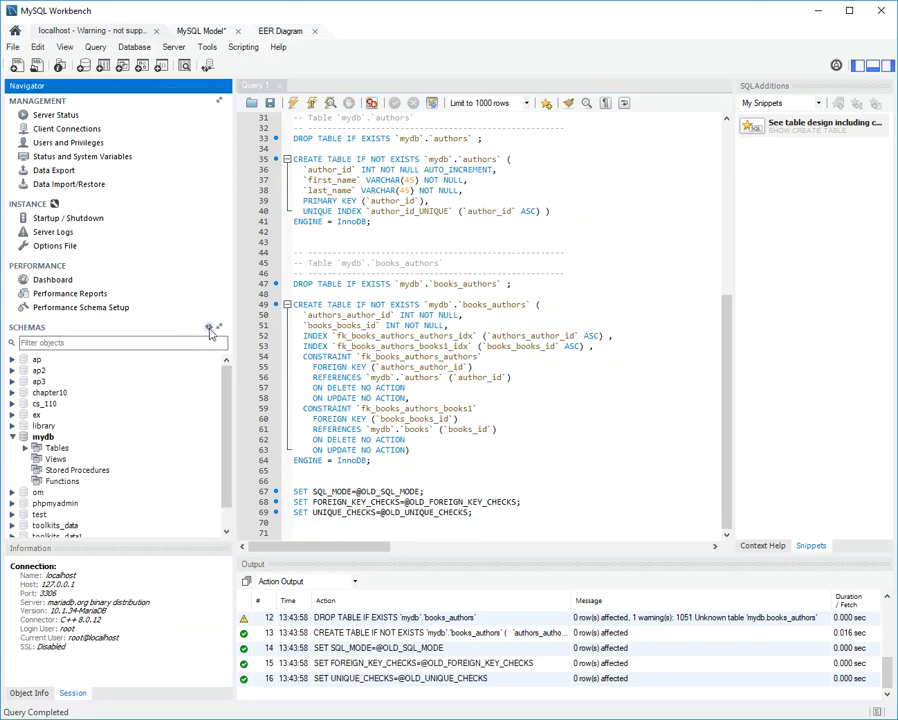
{"action": "left_click", "coordinate": [25, 448]}
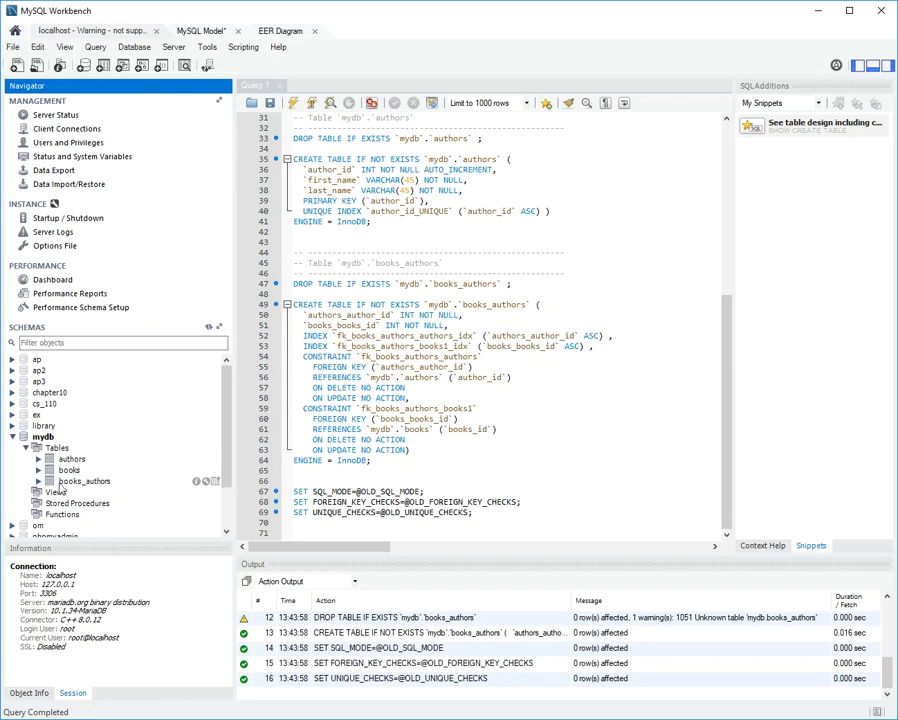